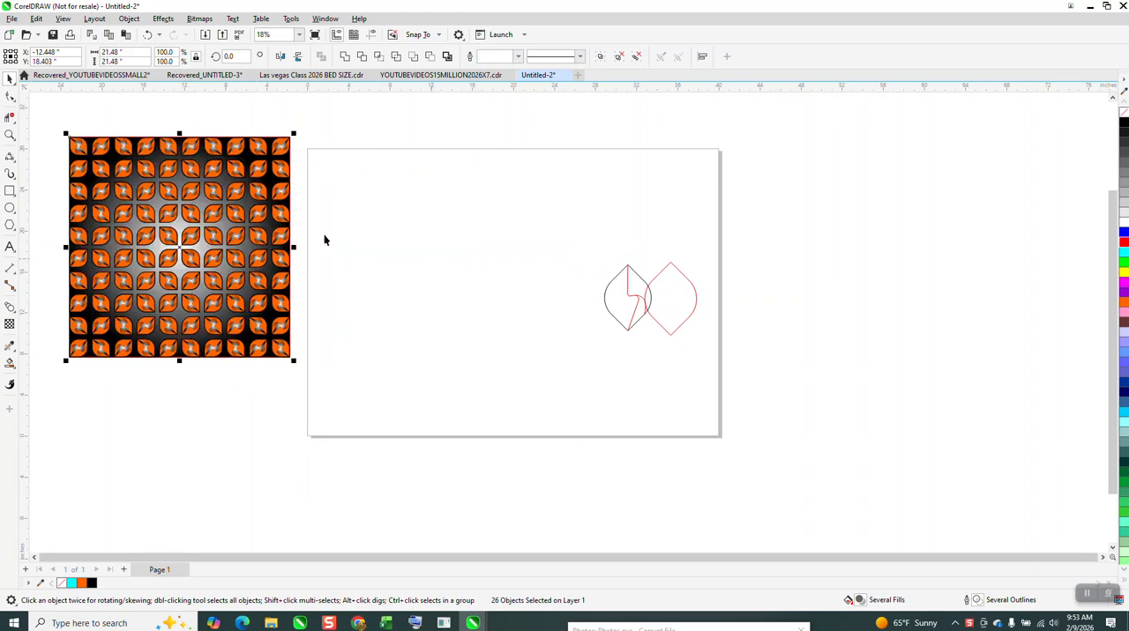
- Draw a square near the middle of the page and rotate it 45° into a diamond about 9.15 inches wide
left_click(10, 192)
left_click_drag(561, 262, 493, 329)
type("45")
key("Return")
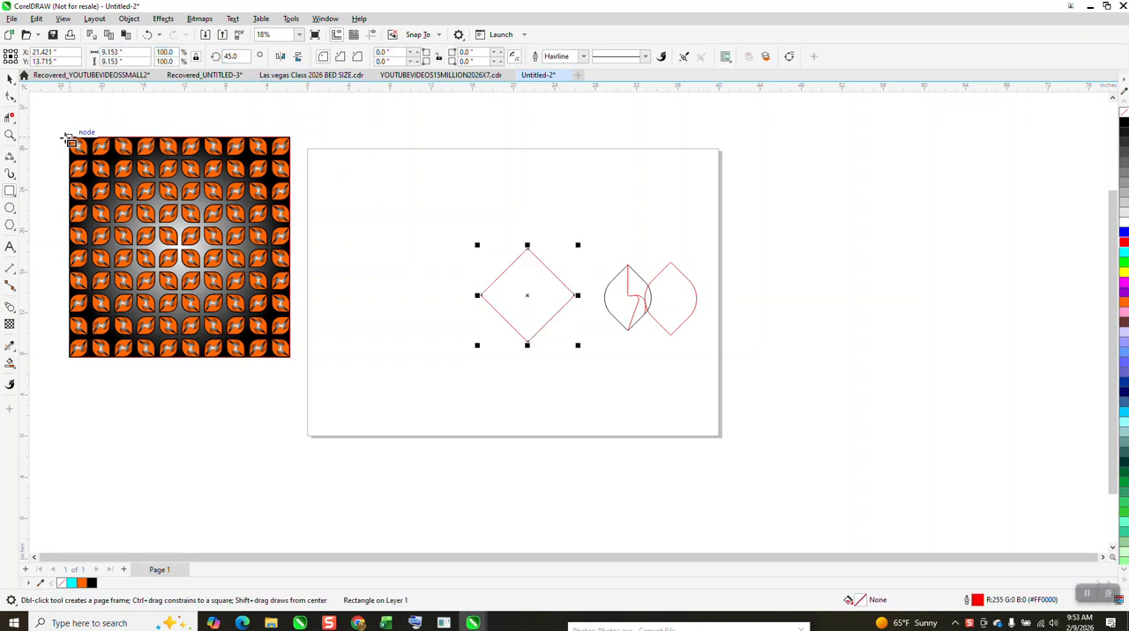
- Round the diamond's left and right corners to a radius of about 3.24 inches, keeping the upper and lower points sharp
left_click(10, 98)
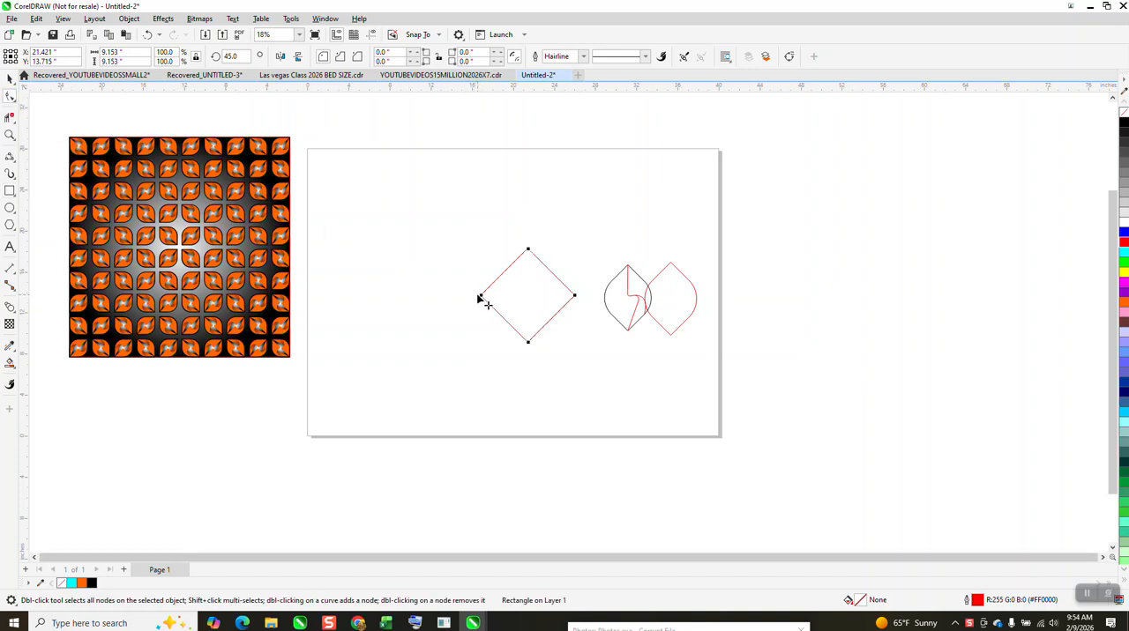
left_click_drag(522, 295, 569, 298)
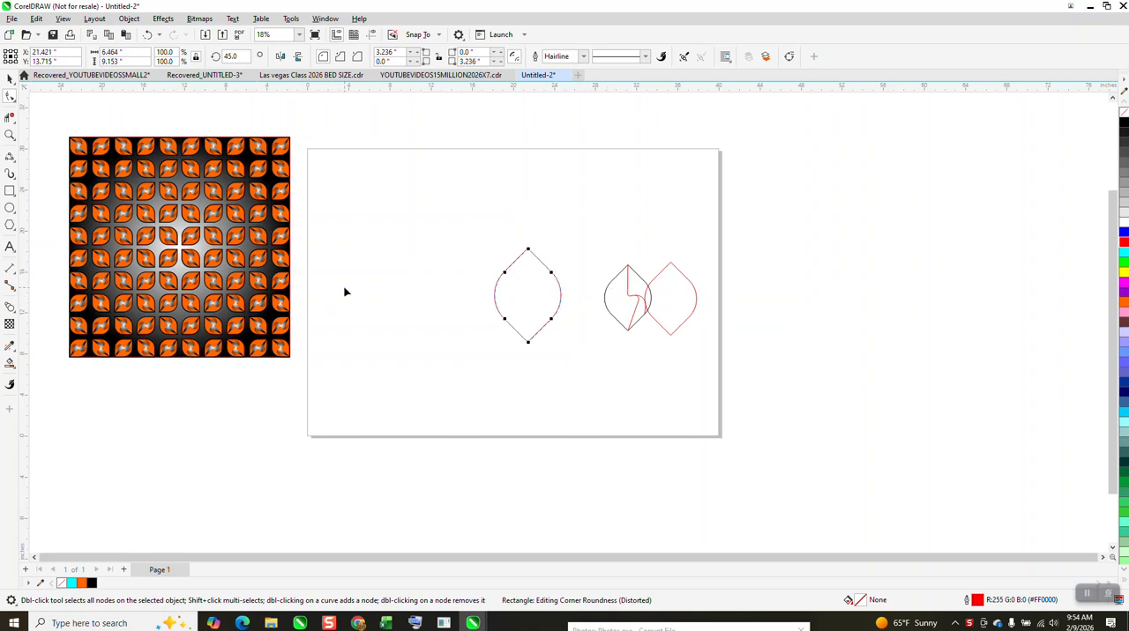
left_click(9, 80)
- Apply a one-step inside contour with a 0.5 inch offset to the new leaf outline
left_click(163, 19)
left_click(179, 288)
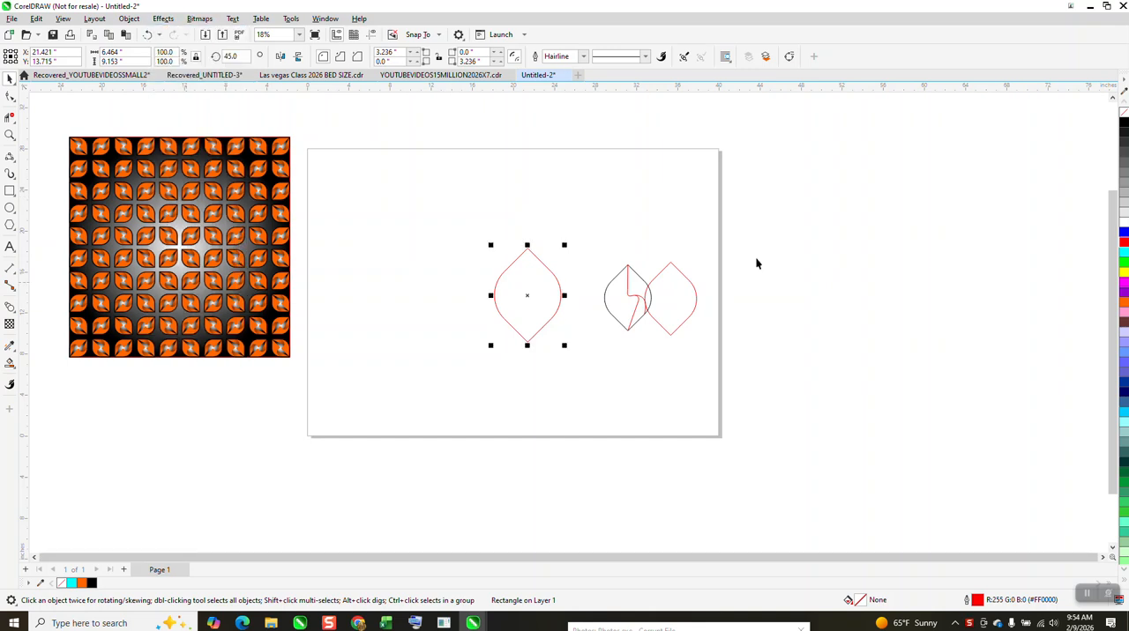
left_click(960, 104)
key("Tab")
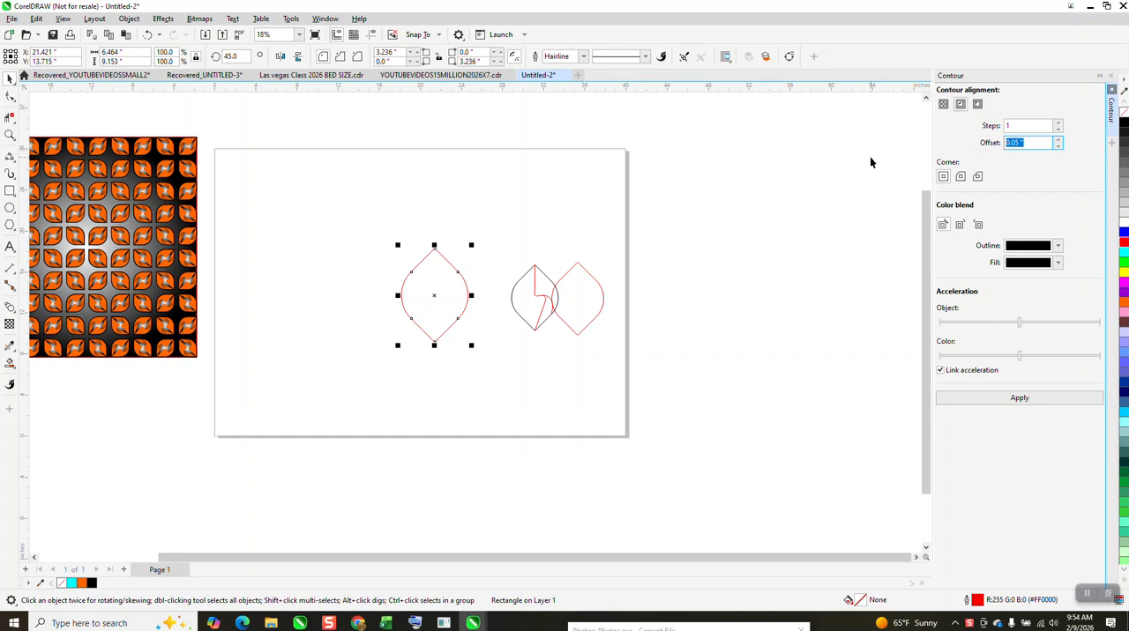
type("1")
left_click(1036, 403)
left_click(148, 34)
type("0.5")
key("Return")
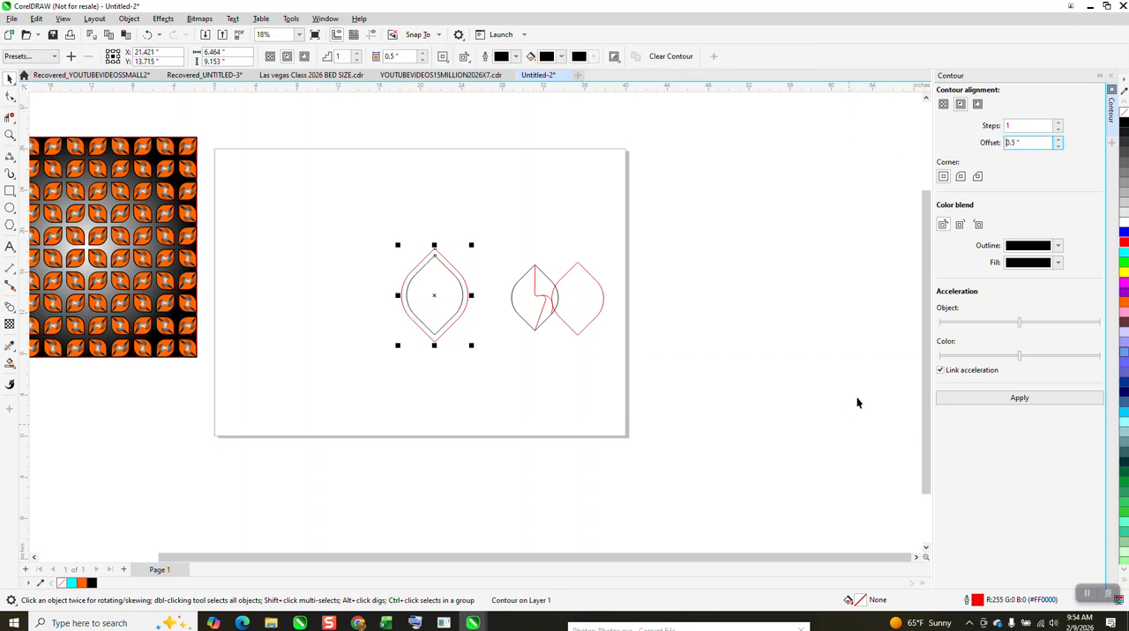
- Break the leaf's contour apart into separate outer and inner outlines
left_click(129, 18)
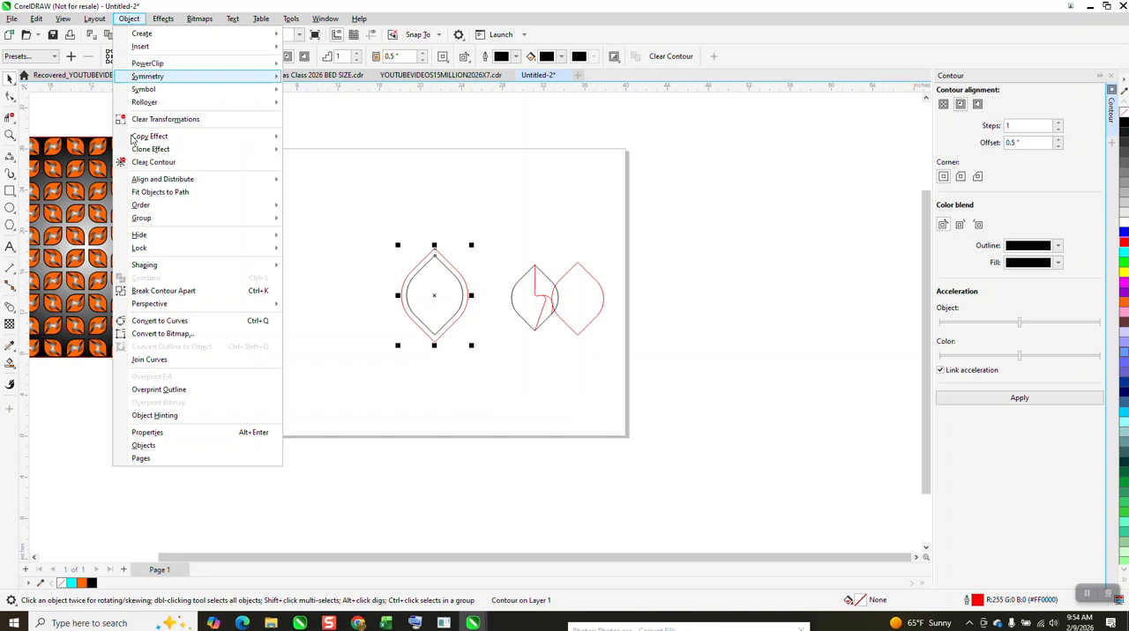
left_click(145, 291)
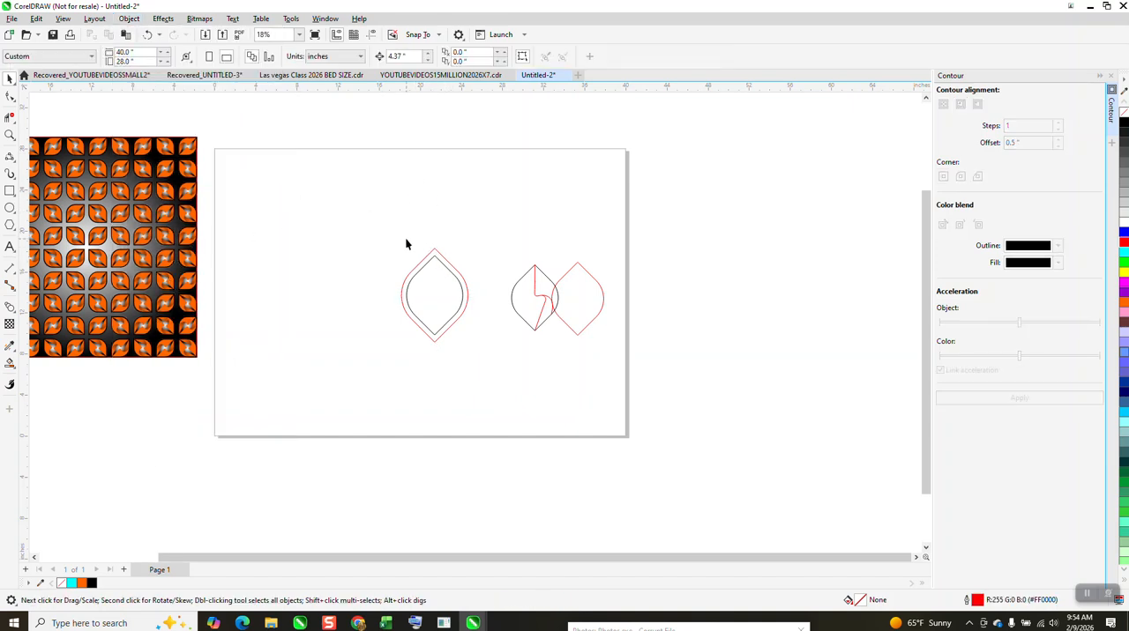
left_click_drag(460, 333, 503, 354)
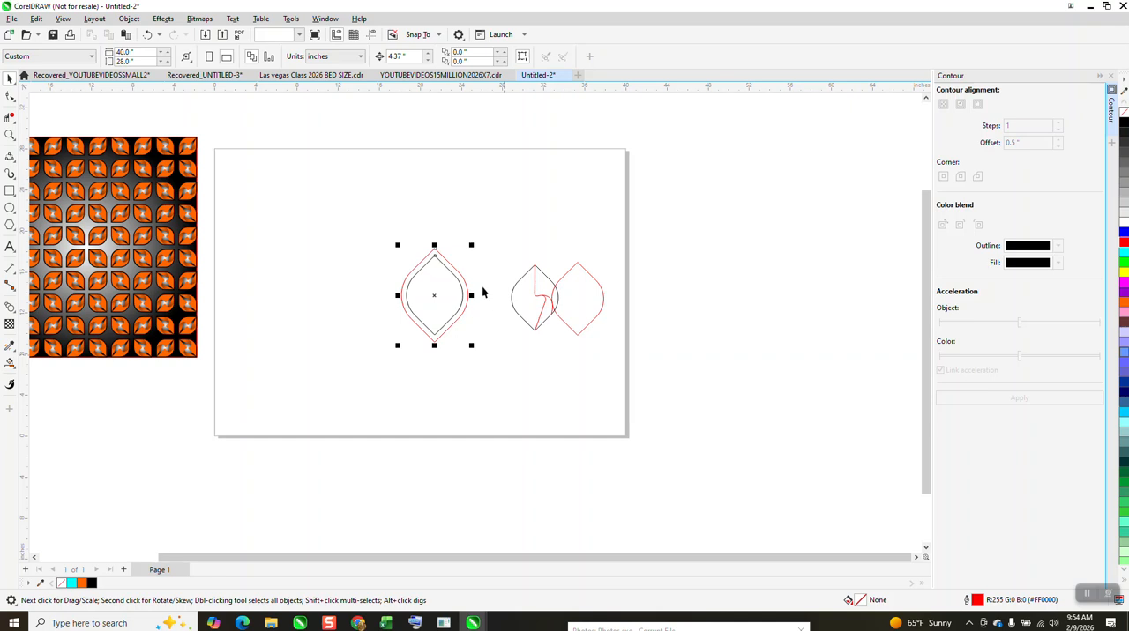
- Set the nudge distance to 8 inches and nudge the red outer outline left by that distance
left_click(389, 189)
type("8")
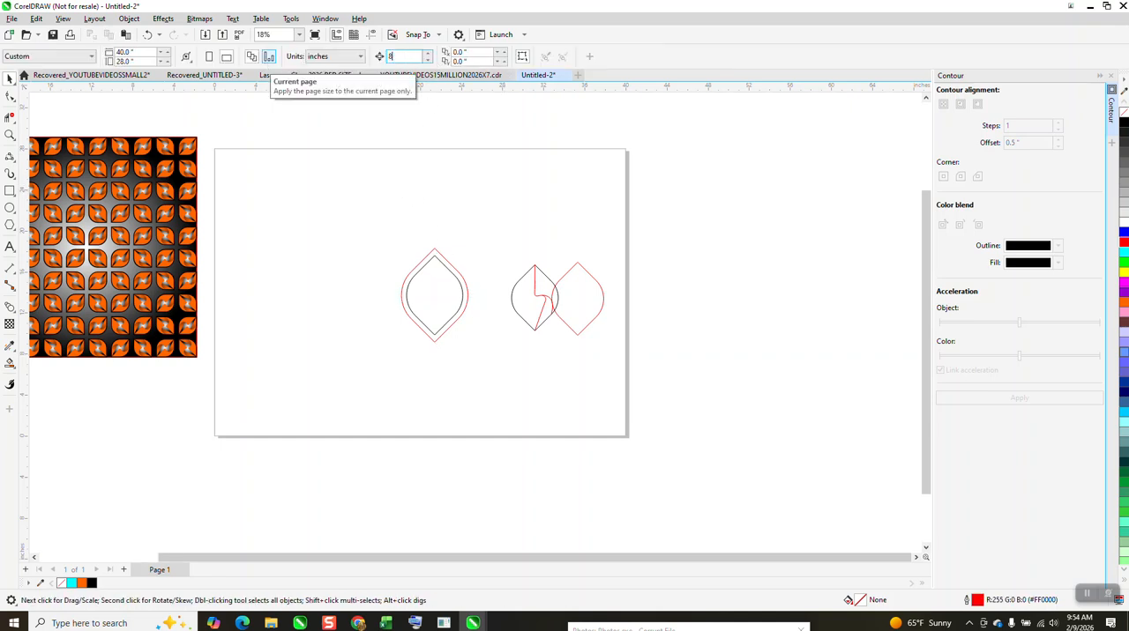
left_click(451, 270)
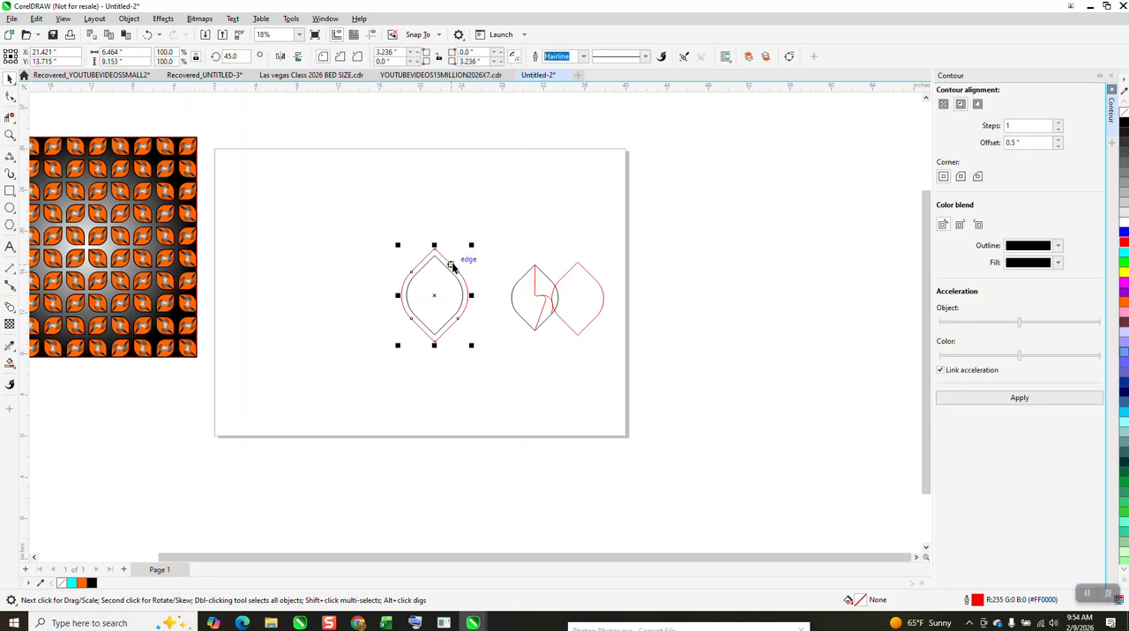
key("Left")
- Move the finished sample leaf with its inner curves left, away from its red outline and beside the new inner outline
left_click(9, 135)
left_click_drag(337, 221, 612, 386)
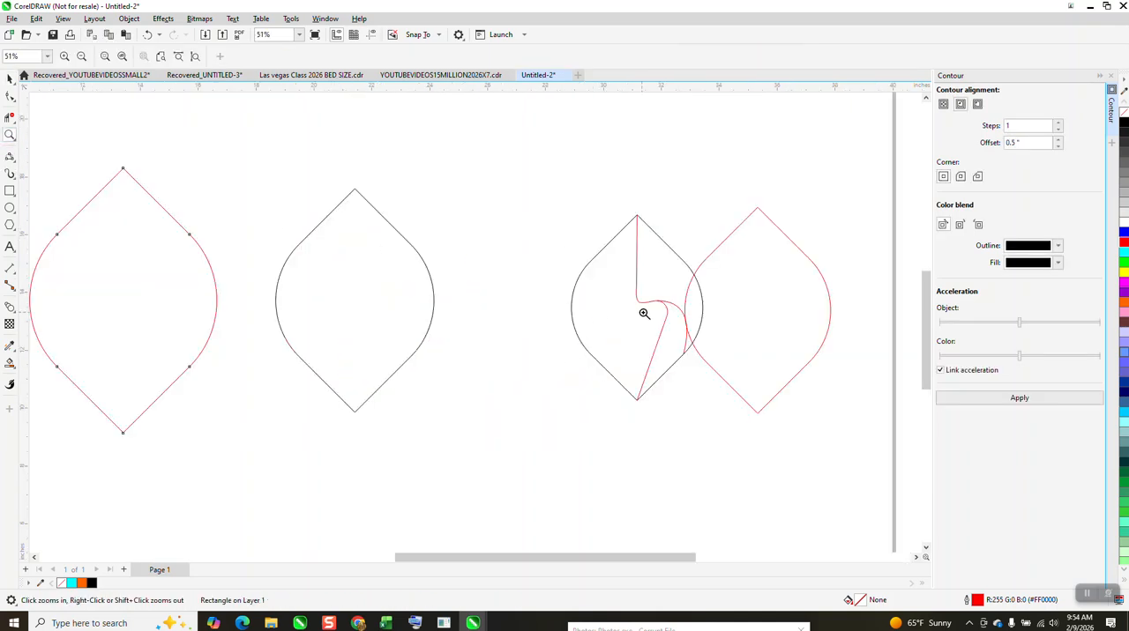
left_click(10, 78)
left_click_drag(565, 199, 715, 396)
left_click_drag(663, 304, 573, 294)
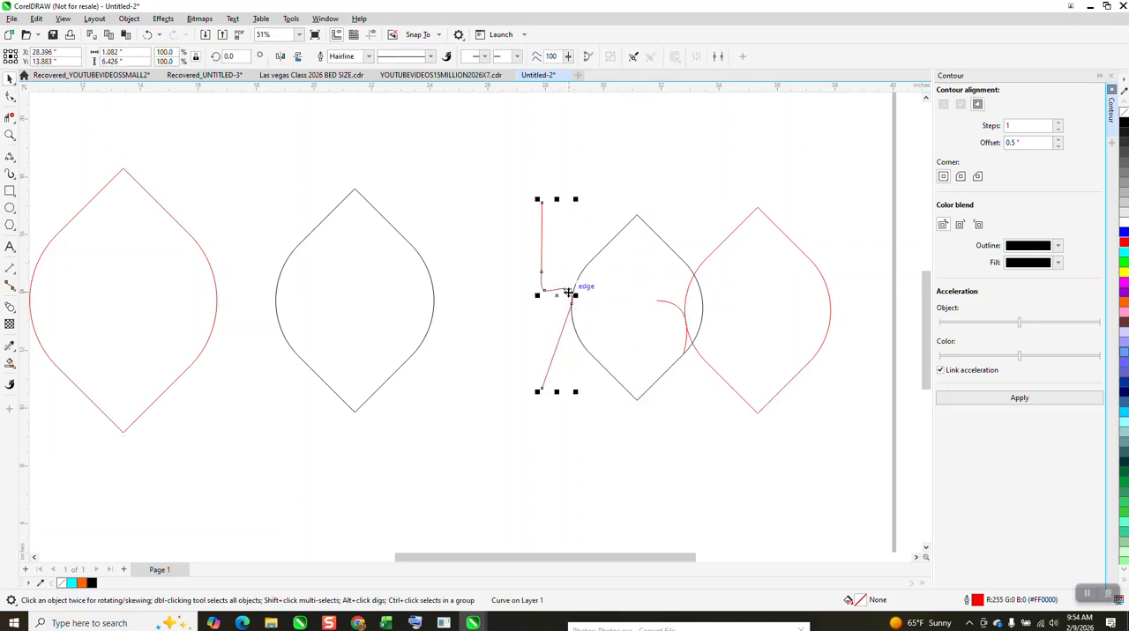
left_click(148, 34)
left_click_drag(551, 166, 717, 421)
left_click_drag(636, 311, 535, 316)
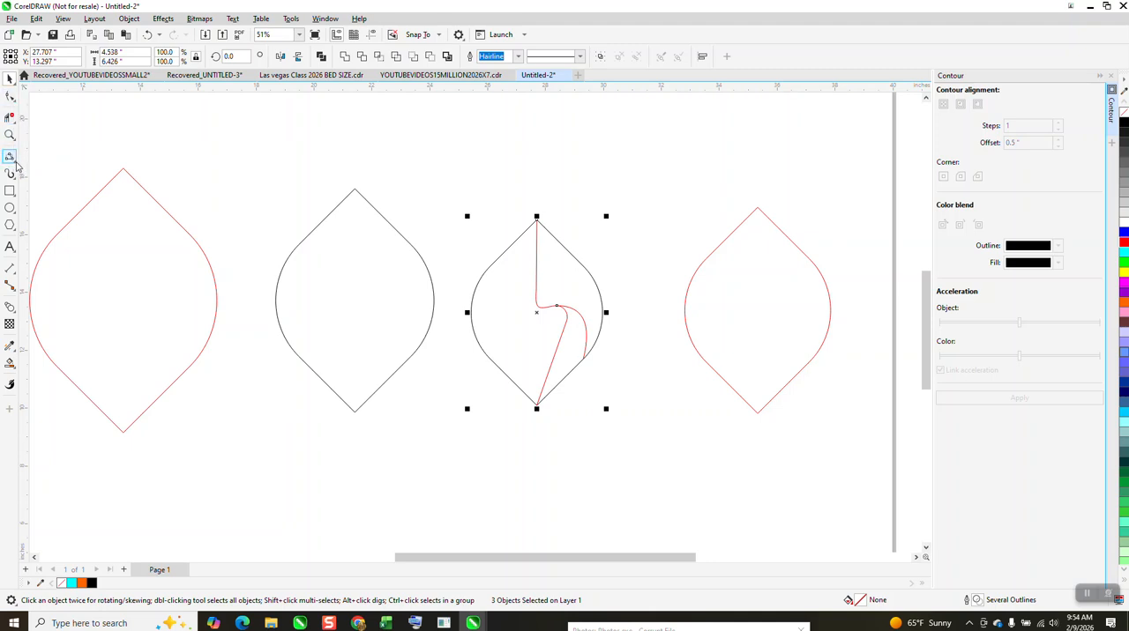
- Draw a connected three-segment zigzag line inside the new black leaf, from its upper point to its lower point
left_click(14, 161)
left_click(46, 168)
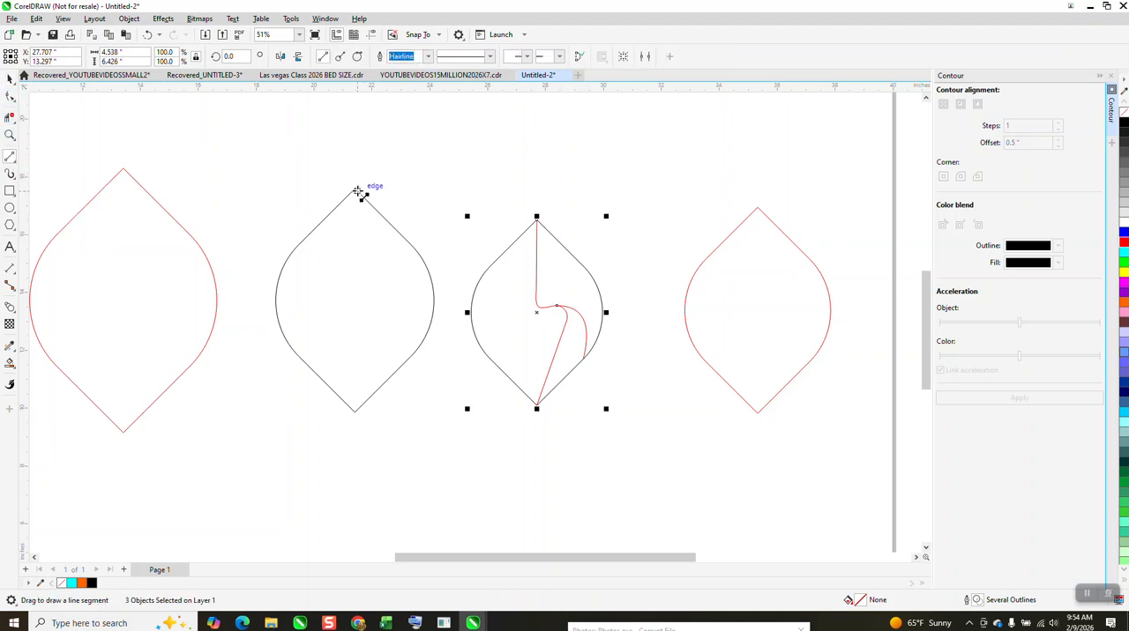
left_click_drag(357, 192, 356, 415)
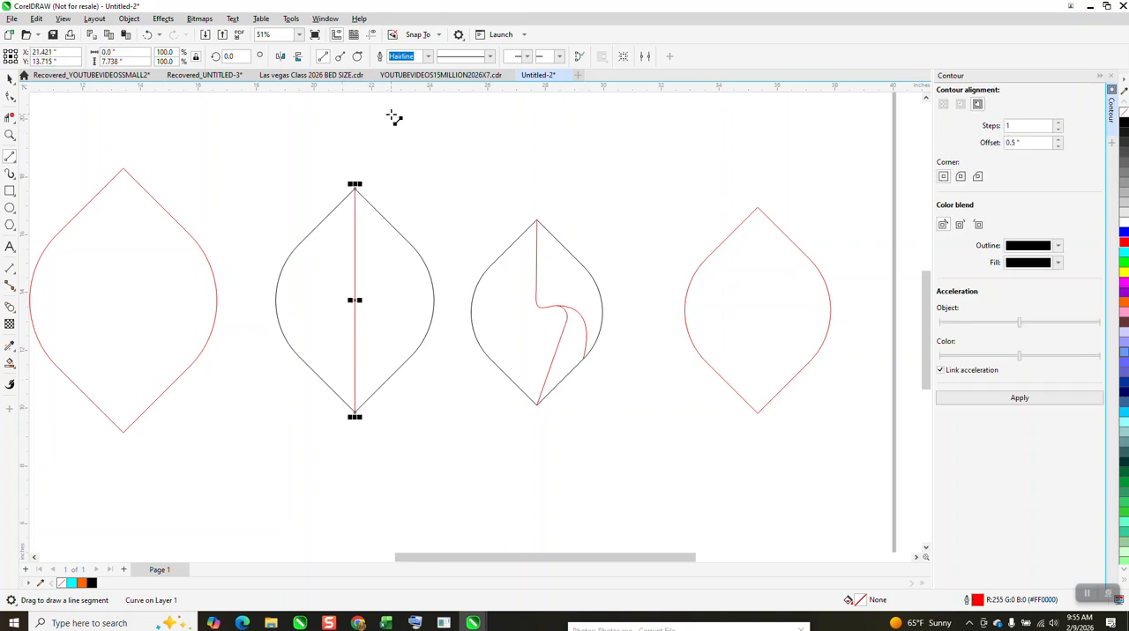
left_click(150, 35)
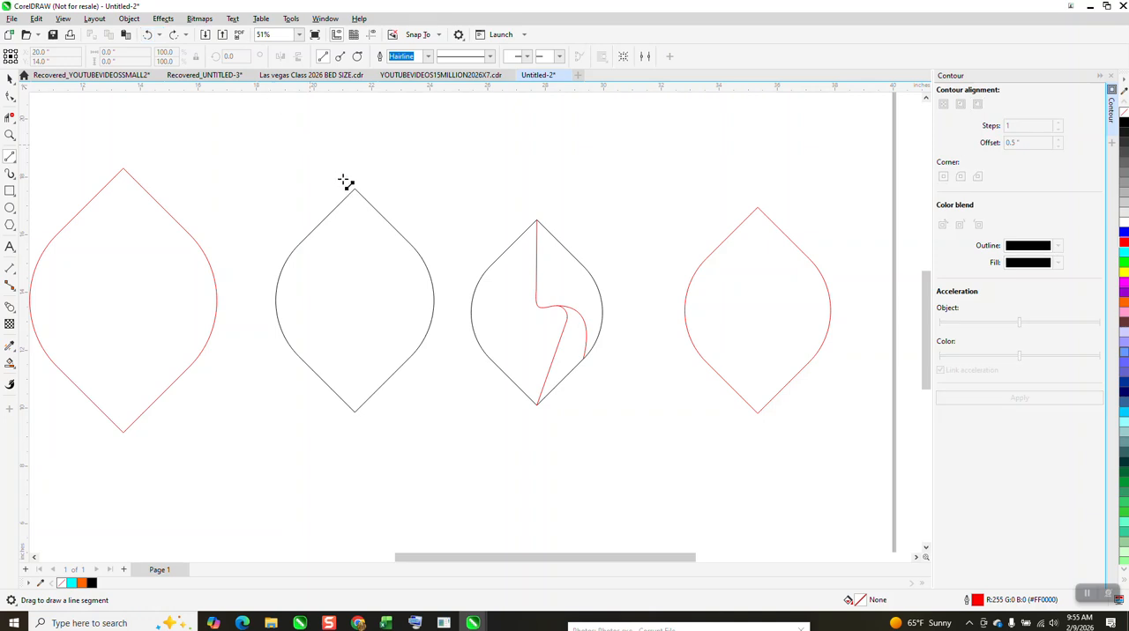
mouse_move(355, 188)
left_mouse_down()
mouse_move(355, 282)
mouse_move(408, 293)
mouse_move(356, 411)
left_mouse_up()
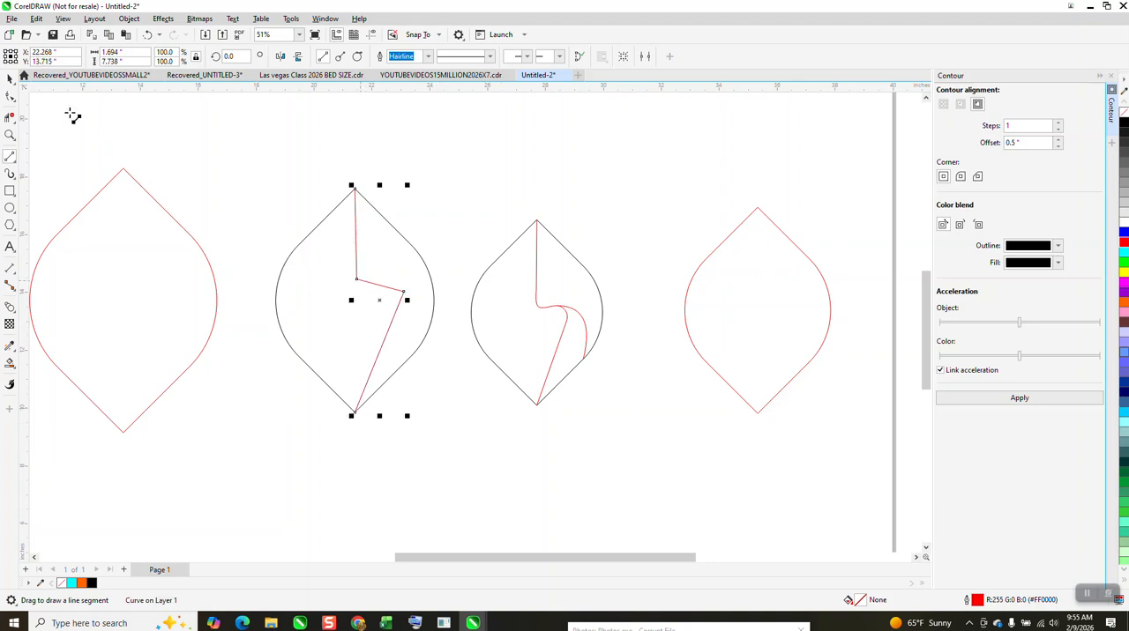
- Fillet the zigzag line's two bends with a 0.46 inch radius using the Corners docker
left_click(10, 133)
left_click_drag(294, 171, 491, 398)
left_click_drag(239, 209, 569, 394)
scroll(76, 159, "up", 1)
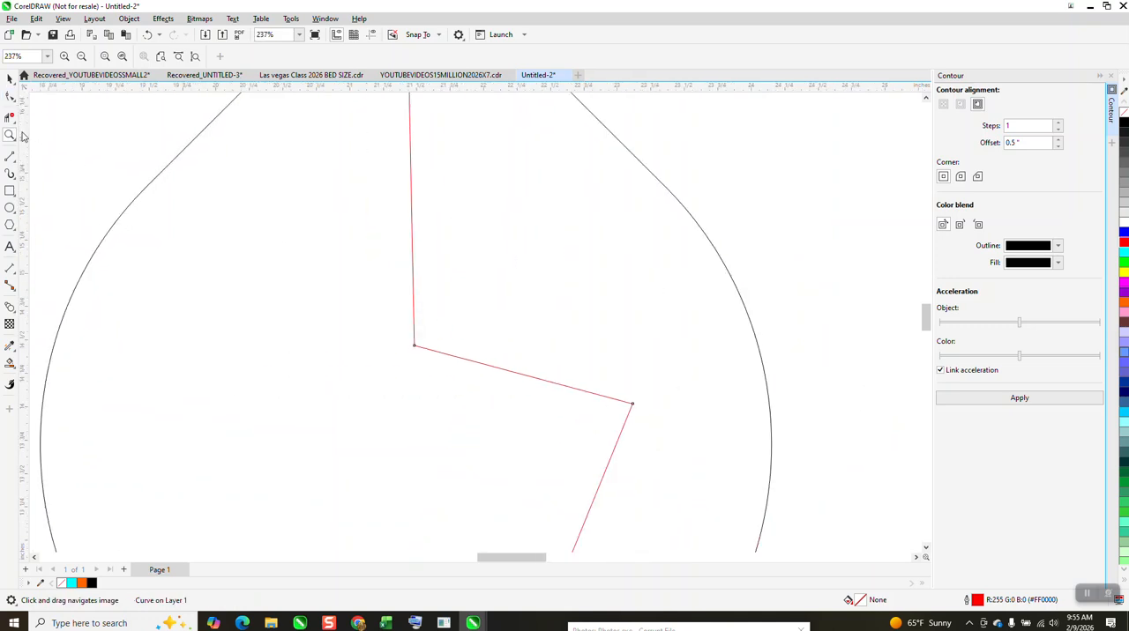
left_click(8, 96)
left_click_drag(319, 269, 633, 449)
left_click_drag(633, 407, 638, 456)
scroll(429, 362, "down", 1)
scroll(407, 312, "down", 1)
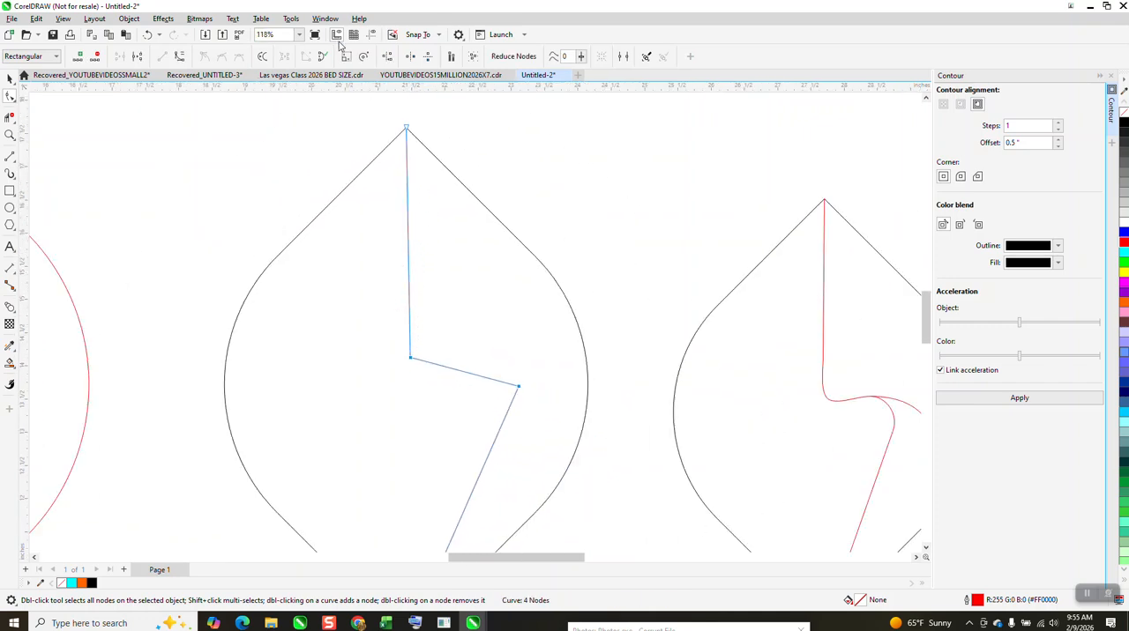
left_click(1111, 76)
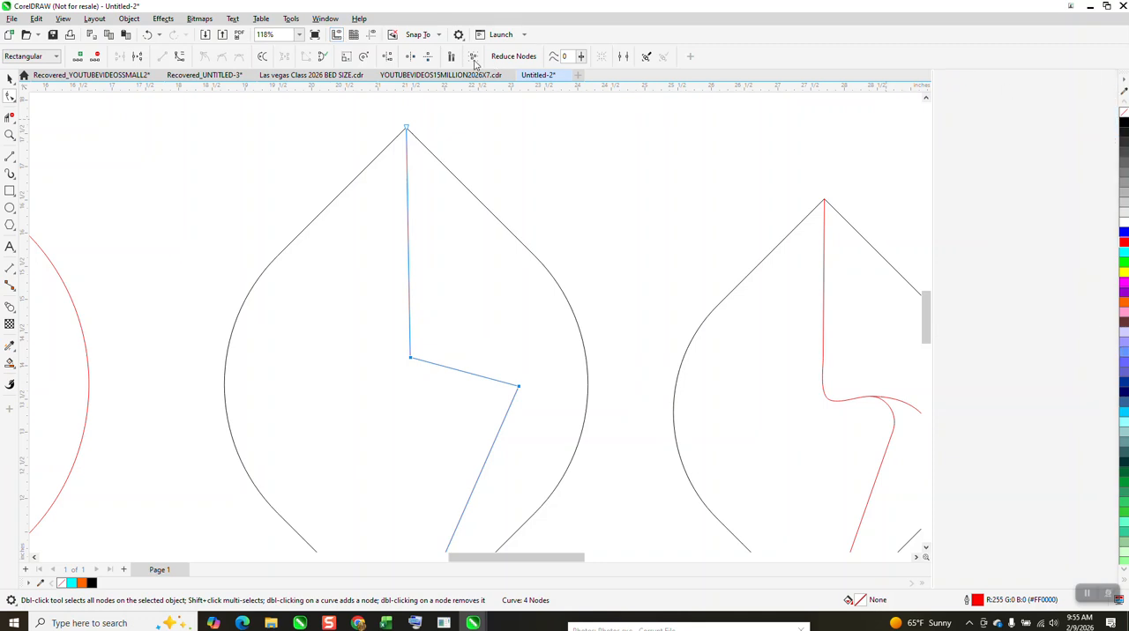
left_click(324, 18)
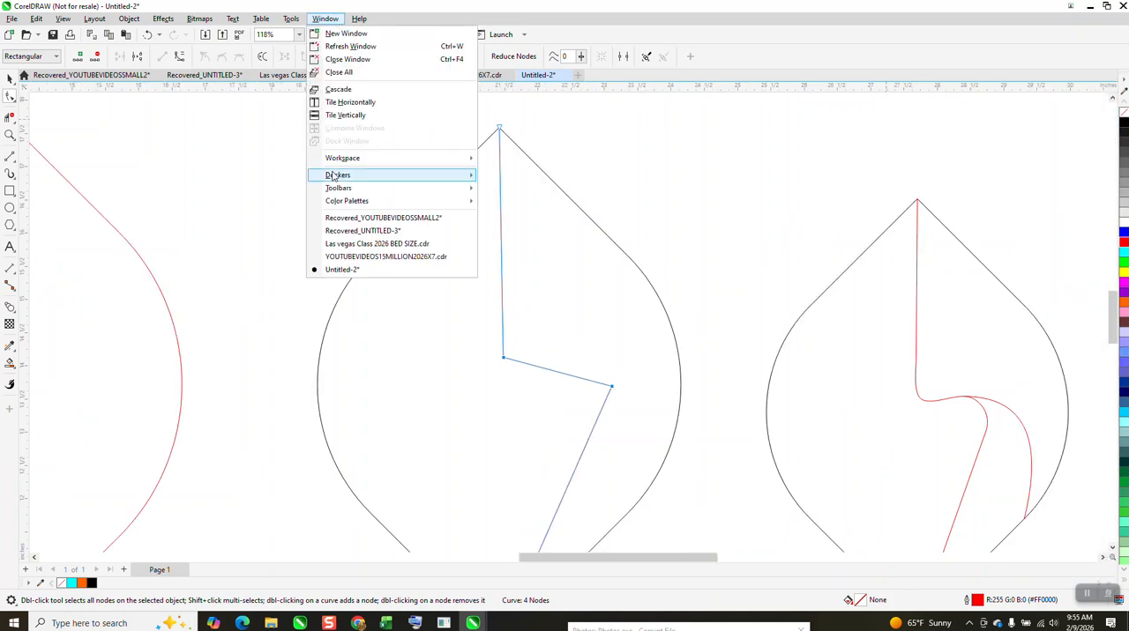
mouse_move(414, 175)
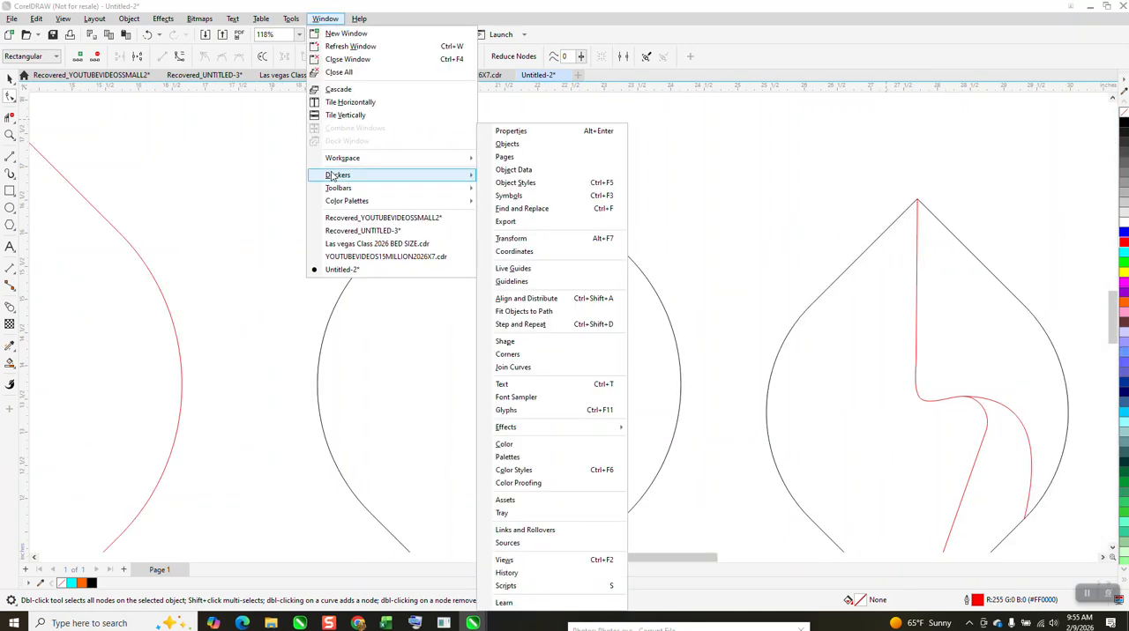
left_click(508, 354)
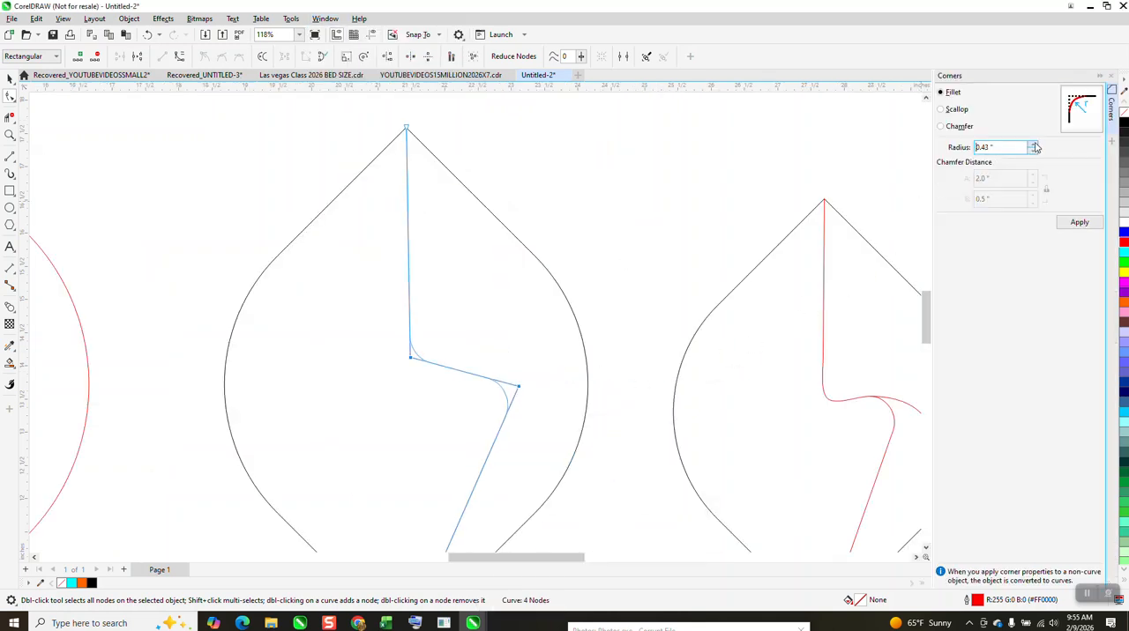
left_click(1080, 222)
scroll(542, 247, "down", 1)
scroll(507, 243, "down", 1)
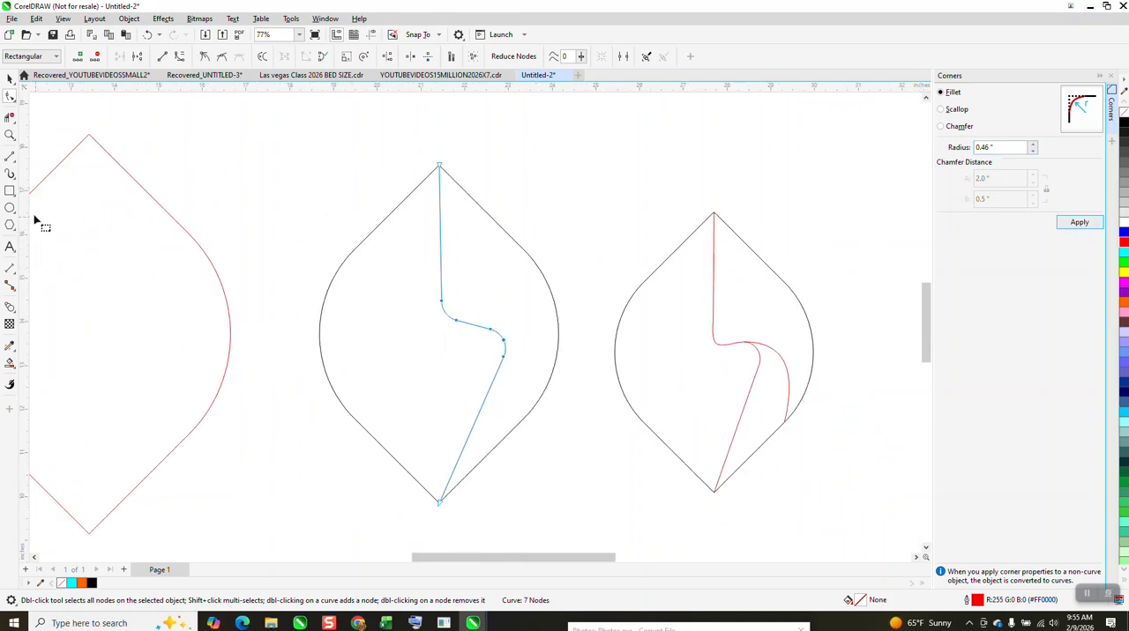
- Draw a 3-point curve about 2.5 inches tall from the leaf's lower right edge to the start of the zigzag's right fillet
left_click(14, 163)
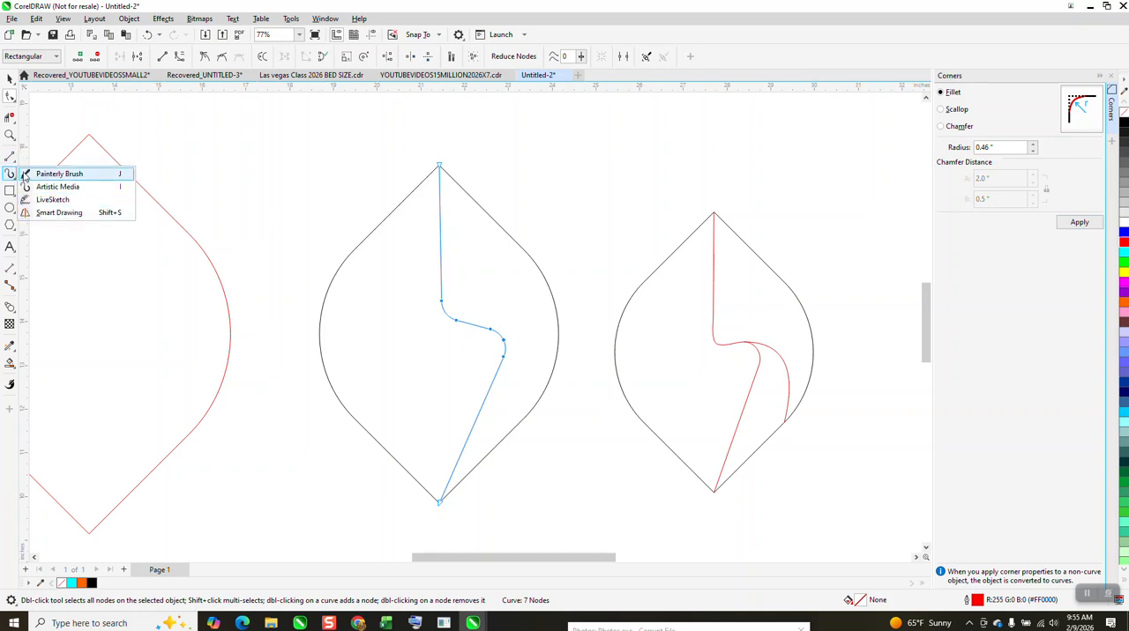
mouse_move(14, 161)
left_click(50, 234)
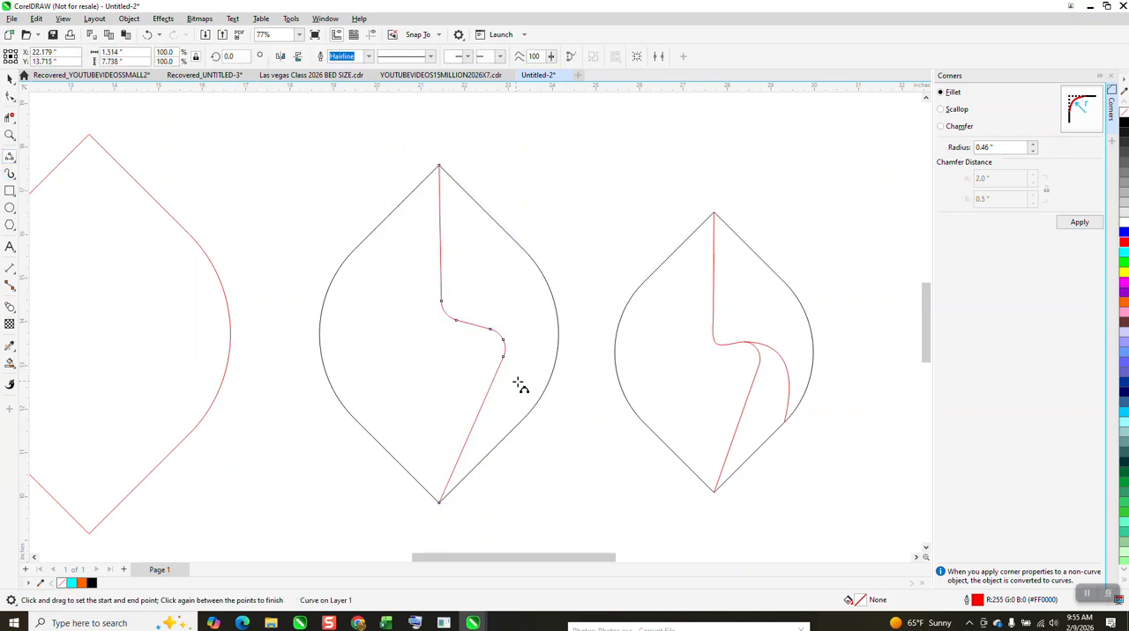
left_click_drag(505, 437, 491, 327)
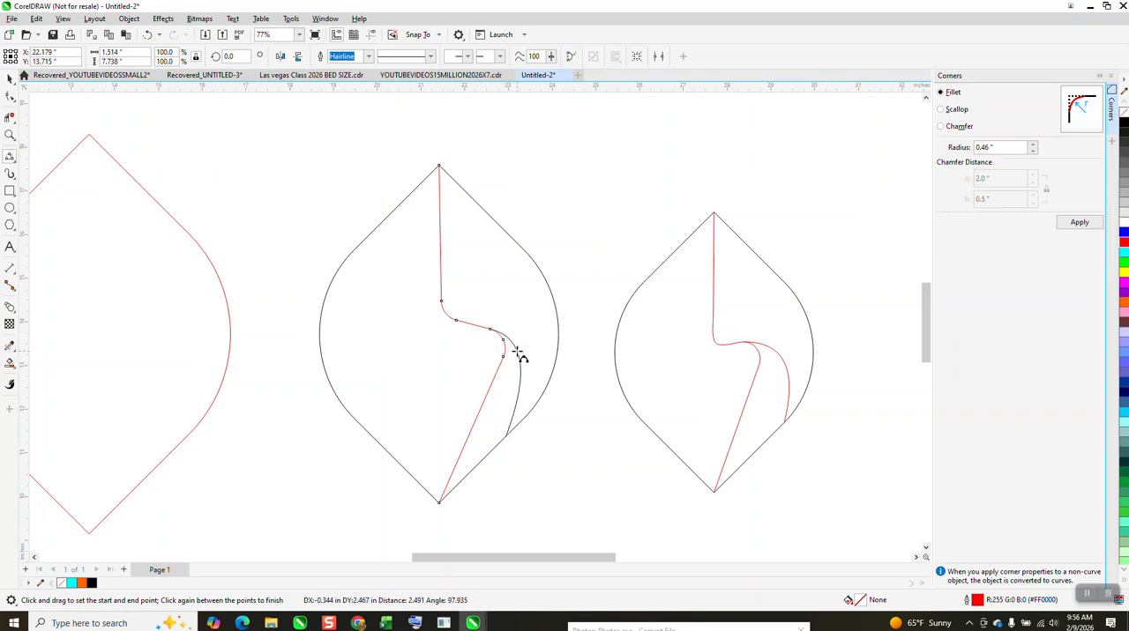
left_click(516, 354)
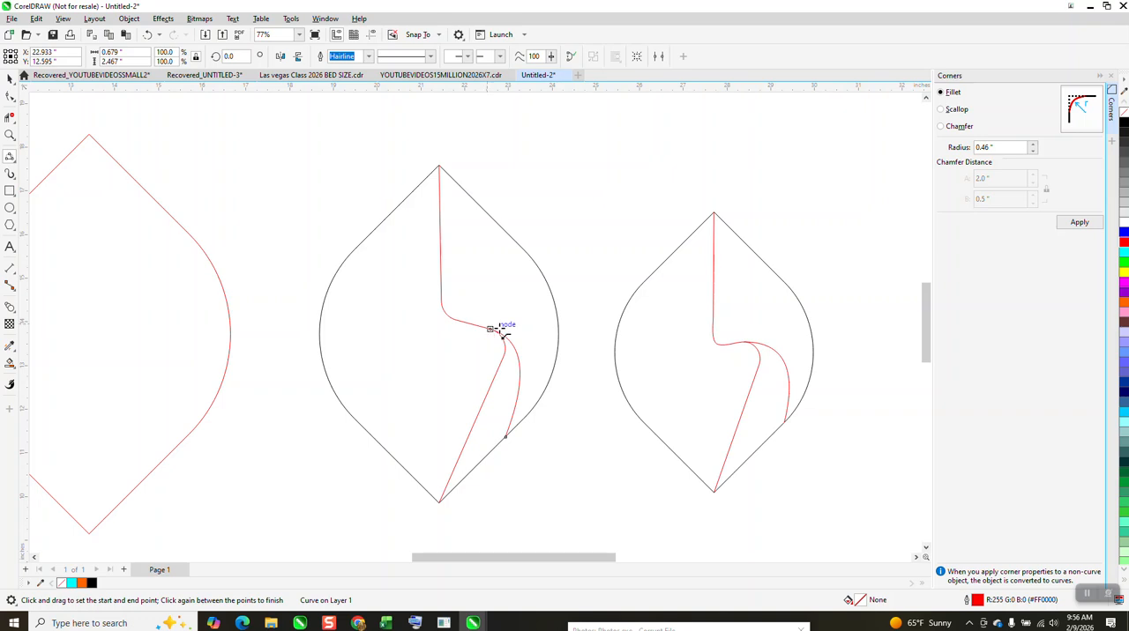
- Delete the old sample leaf and its red outline to the right of the new leaf
scroll(443, 327, "down", 2)
left_click(9, 78)
scroll(454, 265, "down", 1)
mouse_move(544, 229)
left_mouse_down()
mouse_move(890, 446)
mouse_move(882, 434)
left_mouse_up()
key("Delete")
key("Delete")
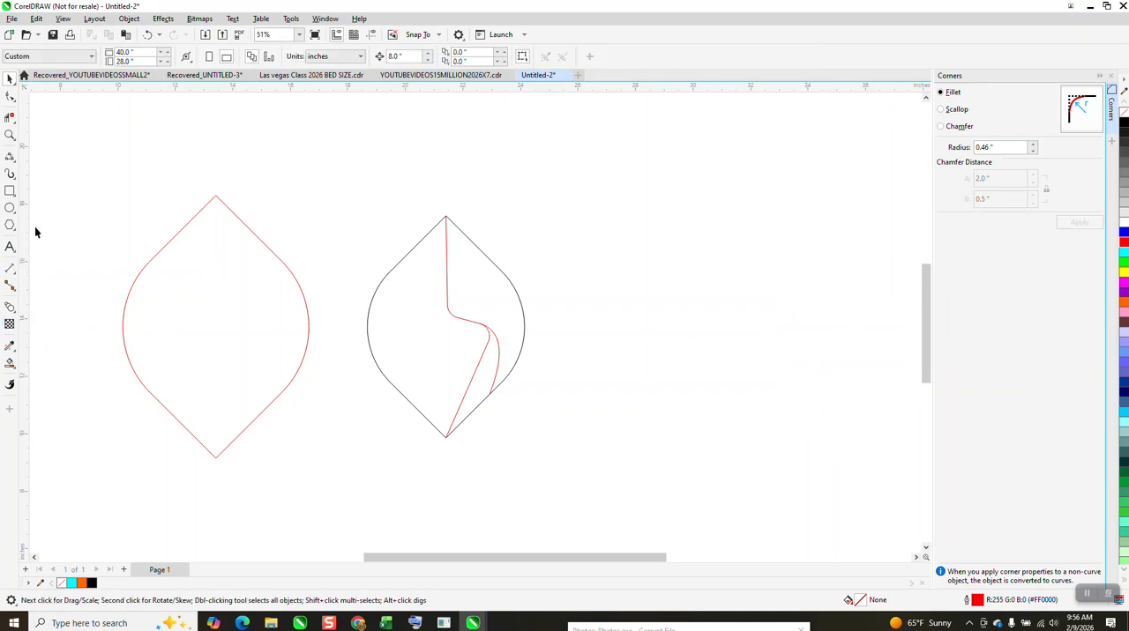
- Smart-fill the leaf's large right section and the narrow section beneath the zigzag's lower right curve with blue and no outline
scroll(373, 357, "down", 2)
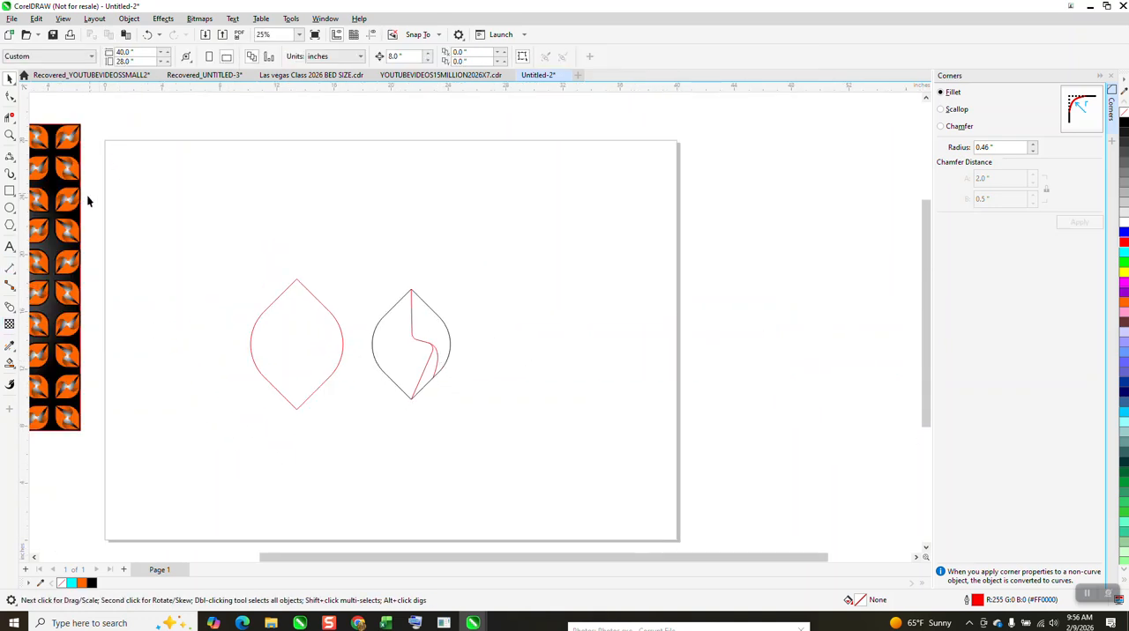
left_click(415, 372)
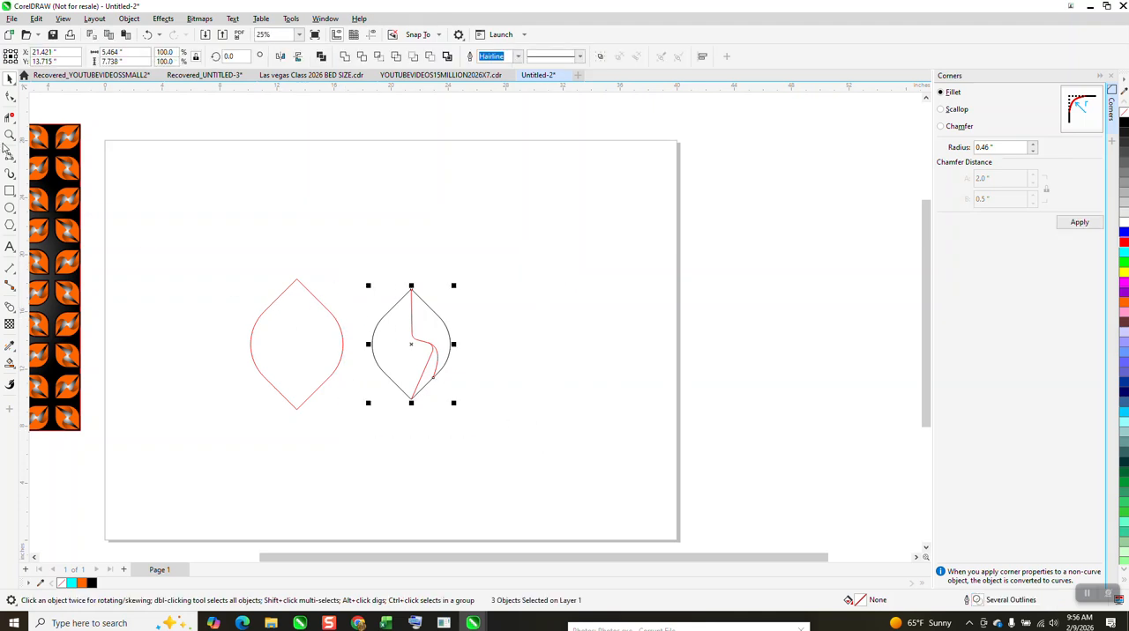
left_click_drag(493, 388, 654, 443)
left_click(10, 136)
left_click_drag(383, 279, 388, 284)
left_click_drag(355, 277, 401, 356)
middle_click(481, 320)
scroll(506, 314, "down", 4)
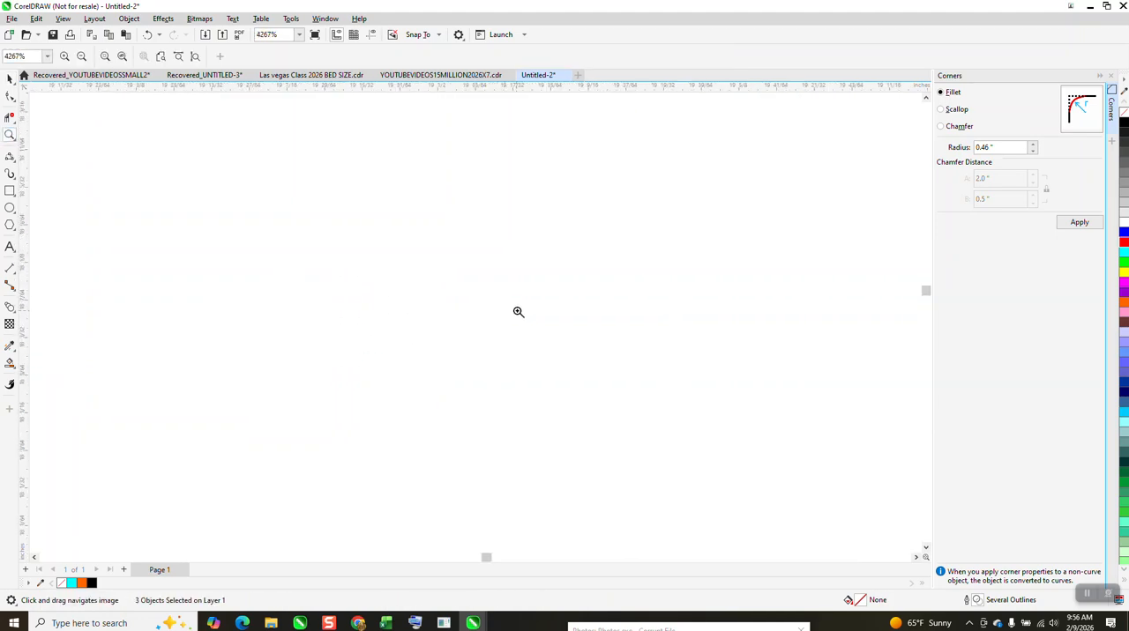
key("F4")
scroll(543, 316, "down", 2)
left_click_drag(594, 294, 871, 441)
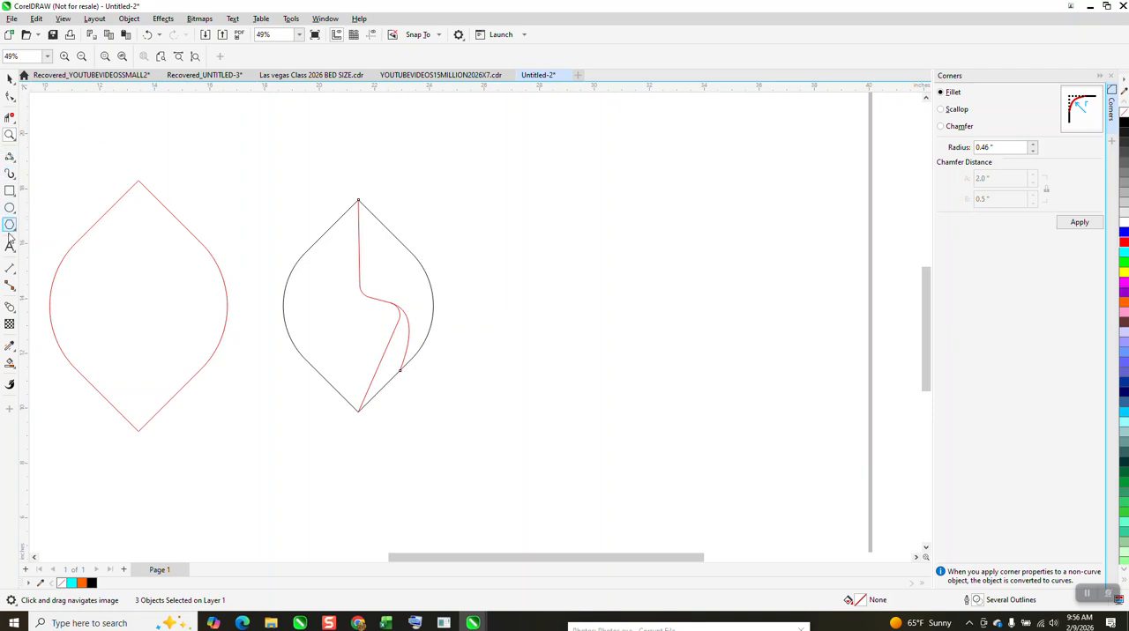
left_click(16, 352)
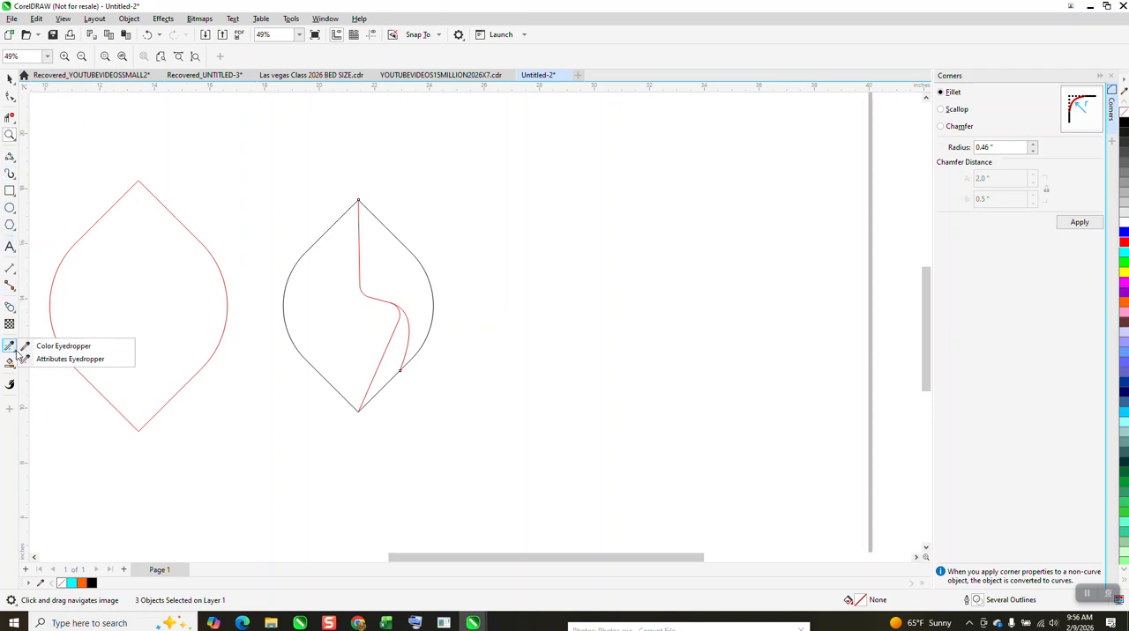
left_click(16, 366)
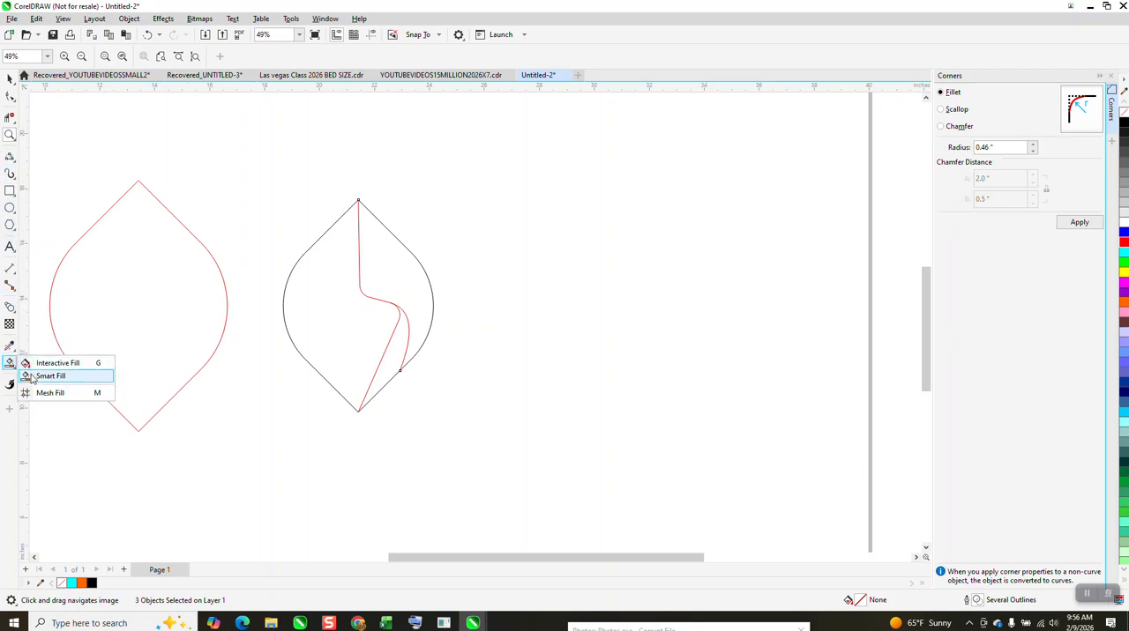
left_click(33, 377)
left_click(133, 56)
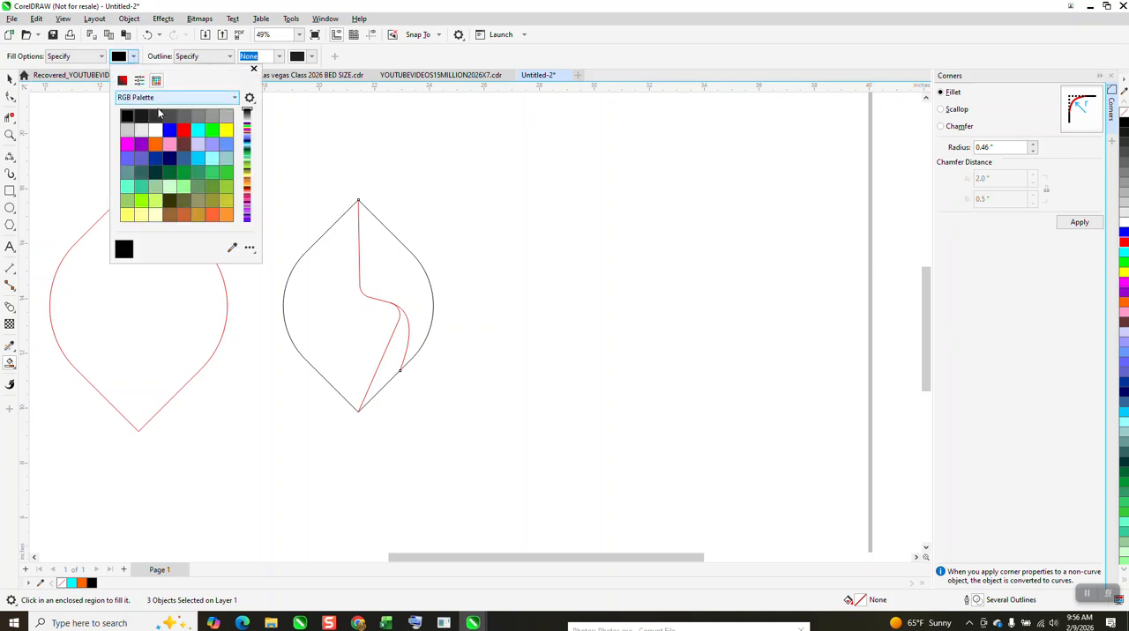
left_click(168, 131)
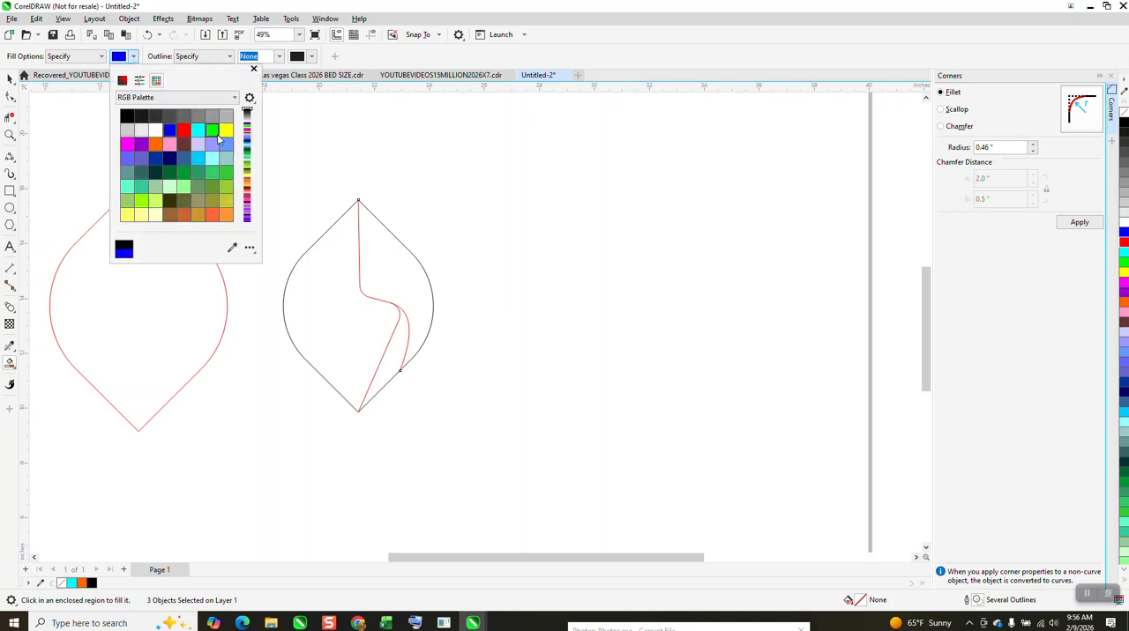
left_click(392, 269)
left_click(394, 353)
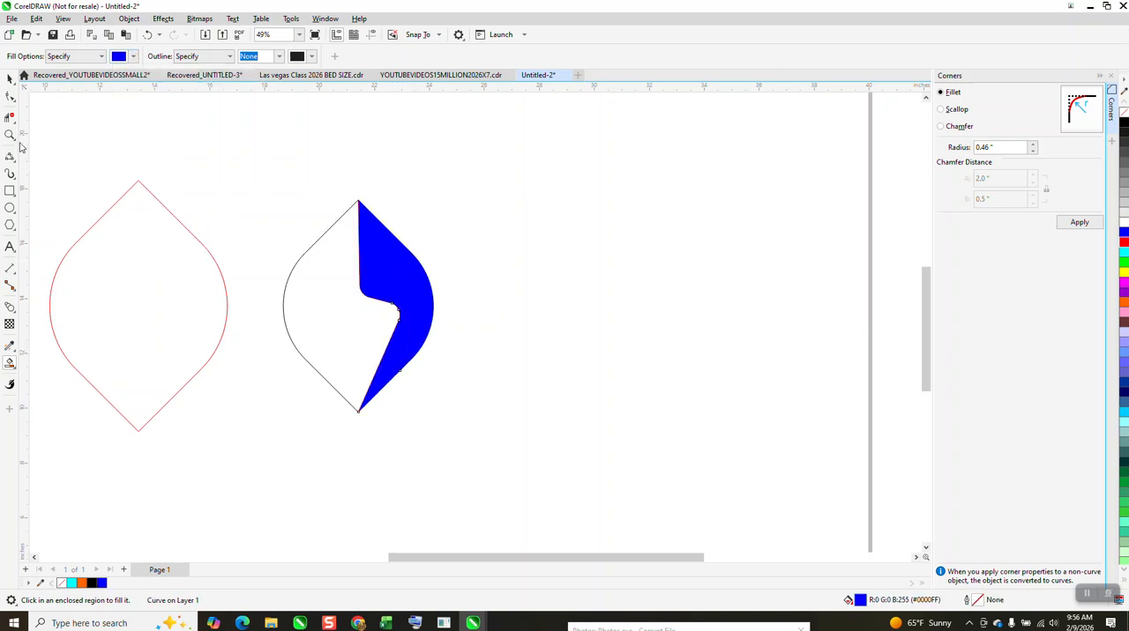
- Apply a linear fountain fill to the narrow lower right section, running from blue at the lower end to black at the upper end
left_click(10, 77)
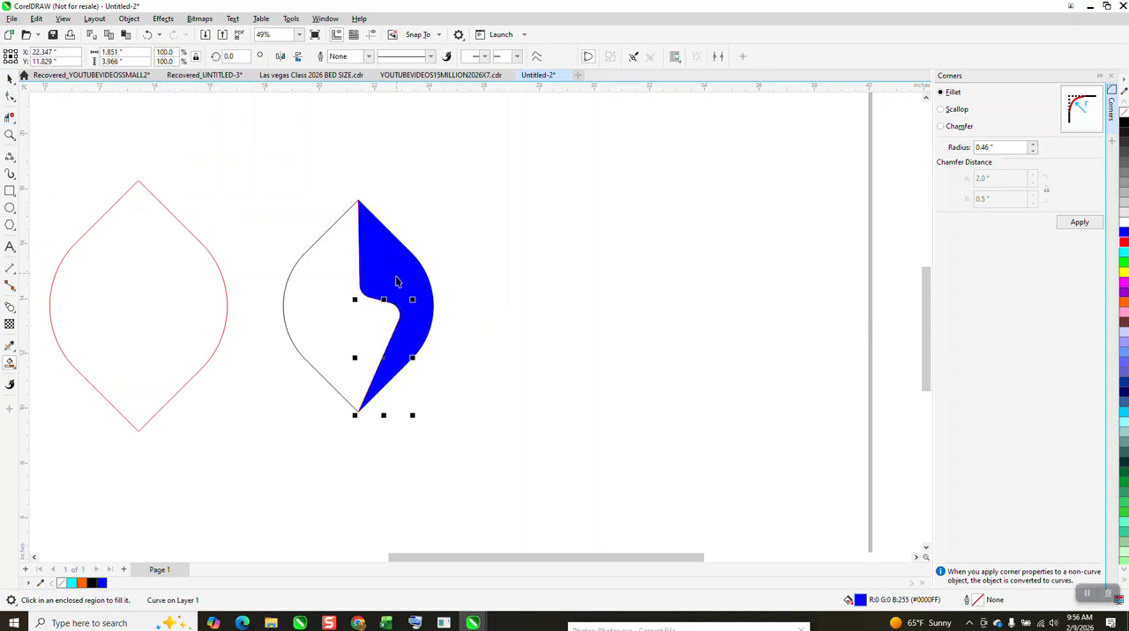
left_click(14, 368)
left_click(54, 363)
left_click_drag(388, 370, 417, 294)
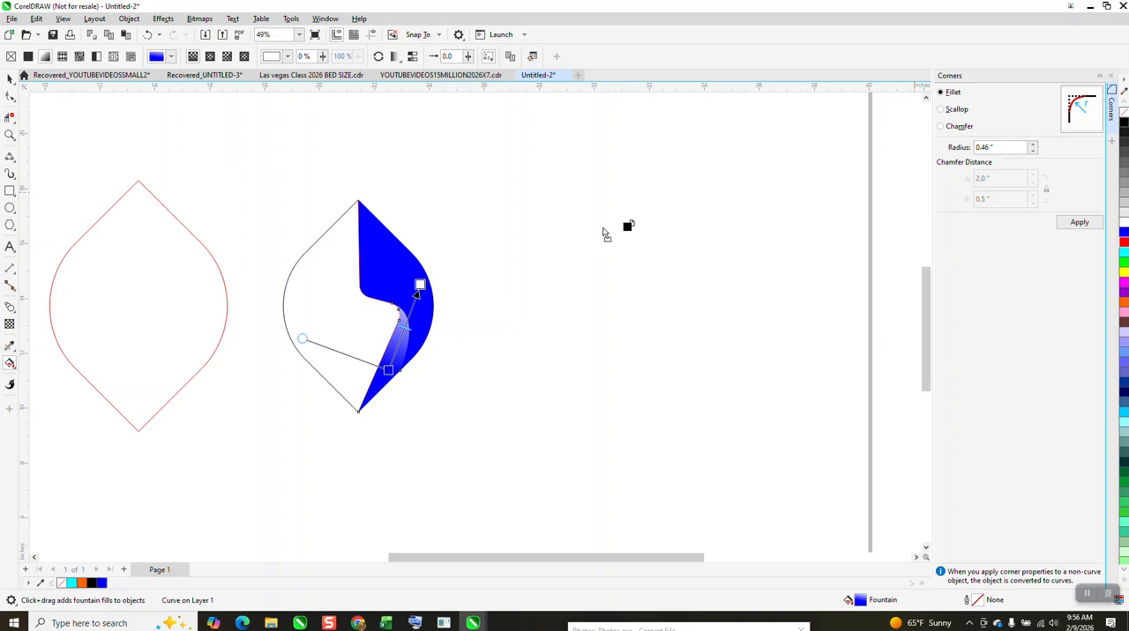
left_click_drag(420, 291, 420, 288)
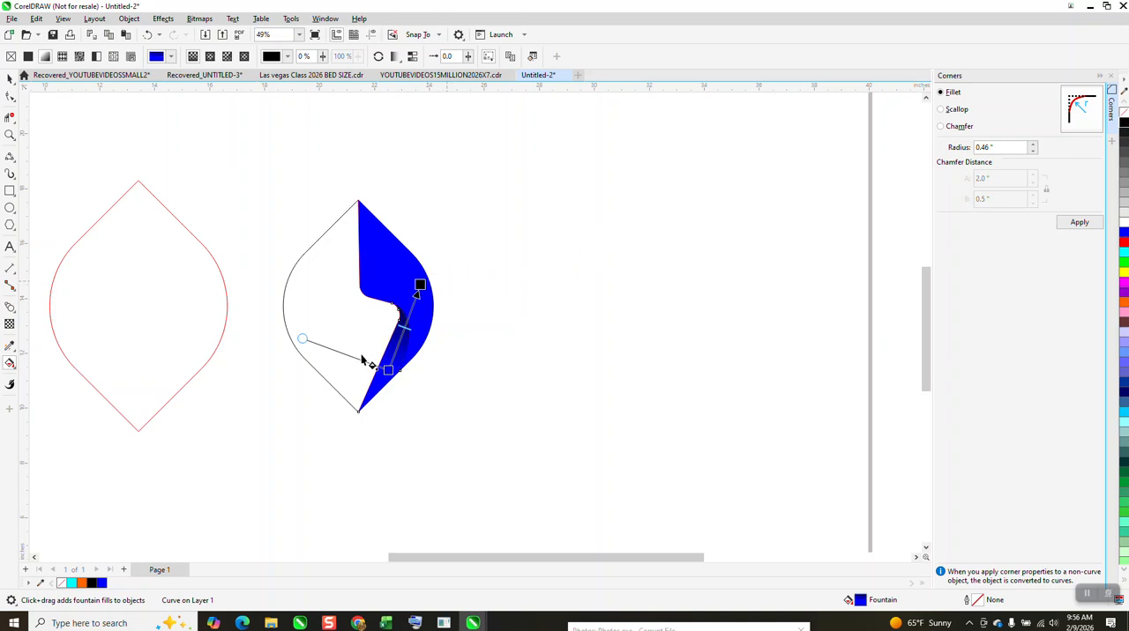
- Delete the black leaf outline around the blue pieces
left_click(9, 134)
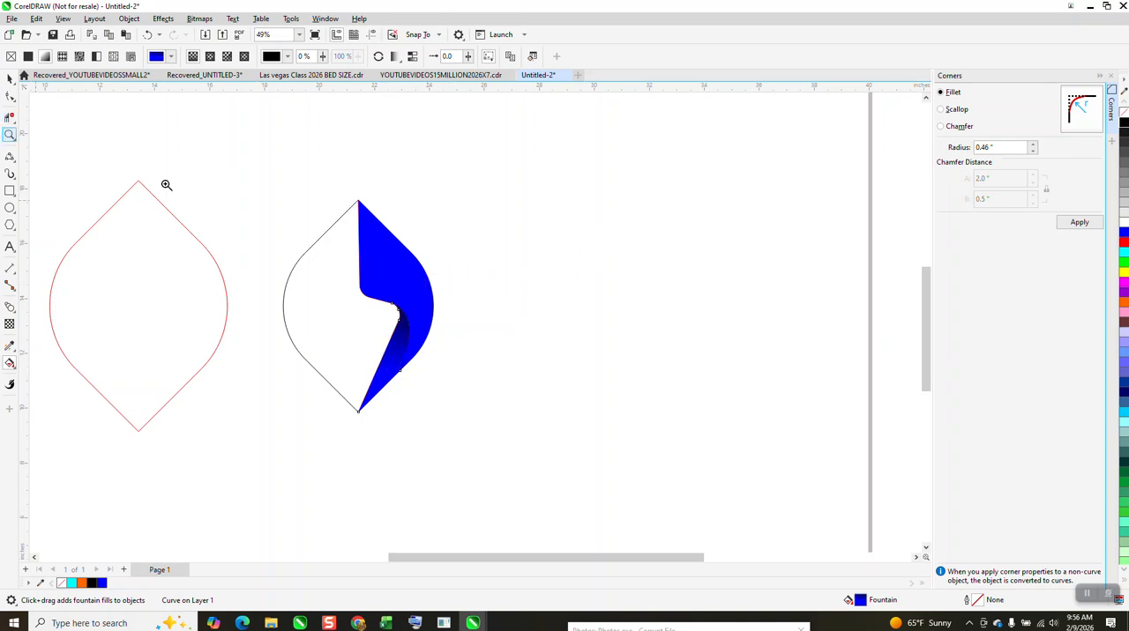
left_click(340, 319)
scroll(520, 366, "down", 5)
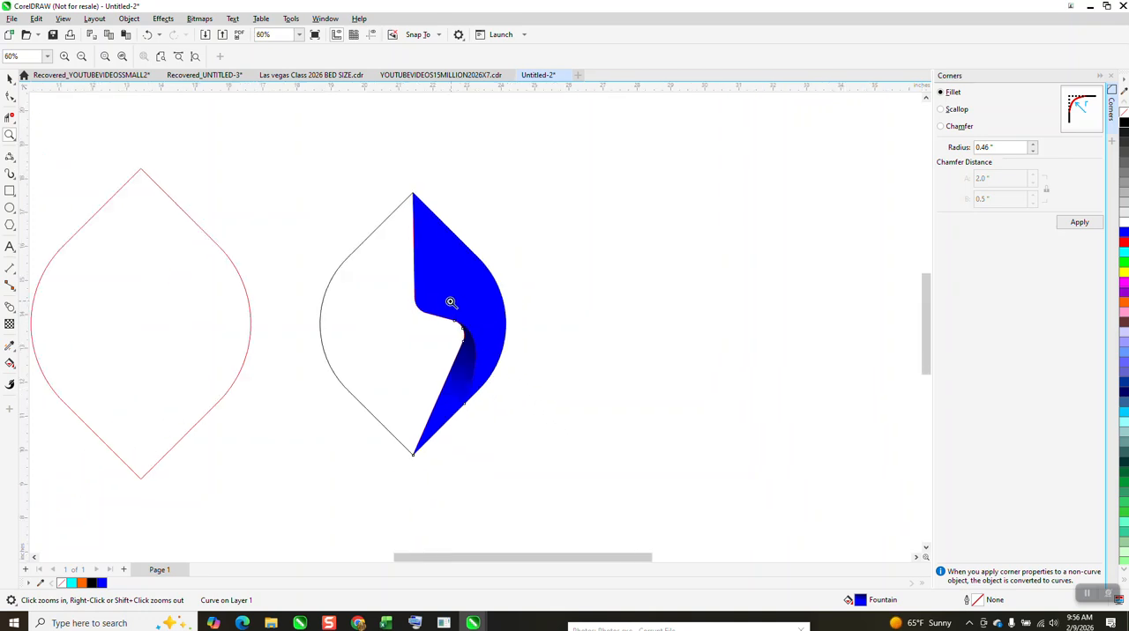
left_click(10, 77)
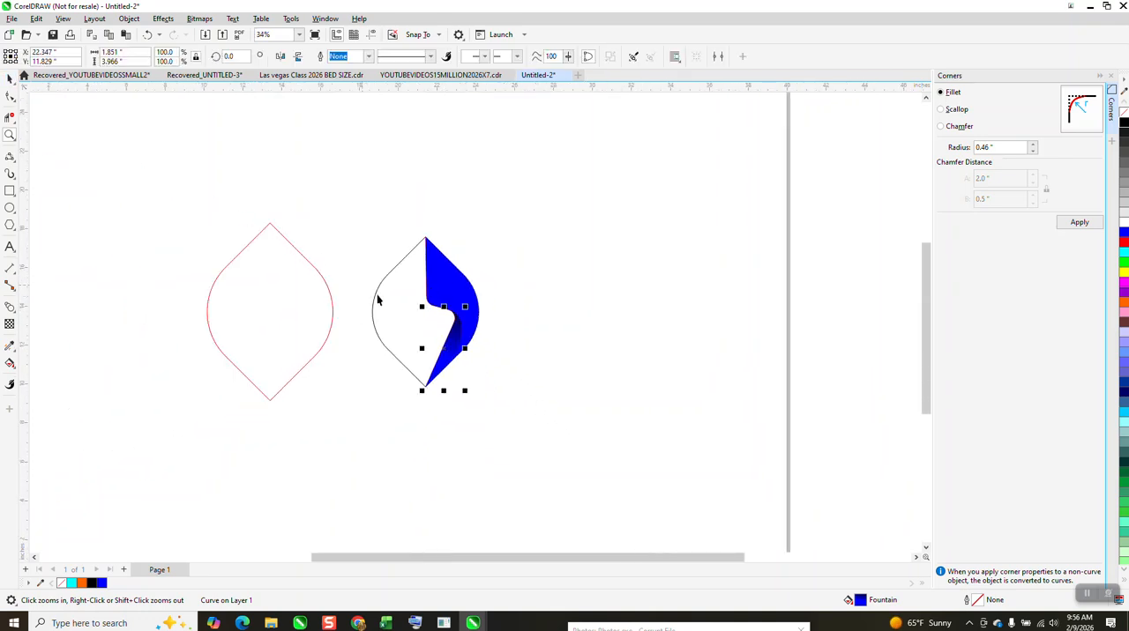
key("Delete")
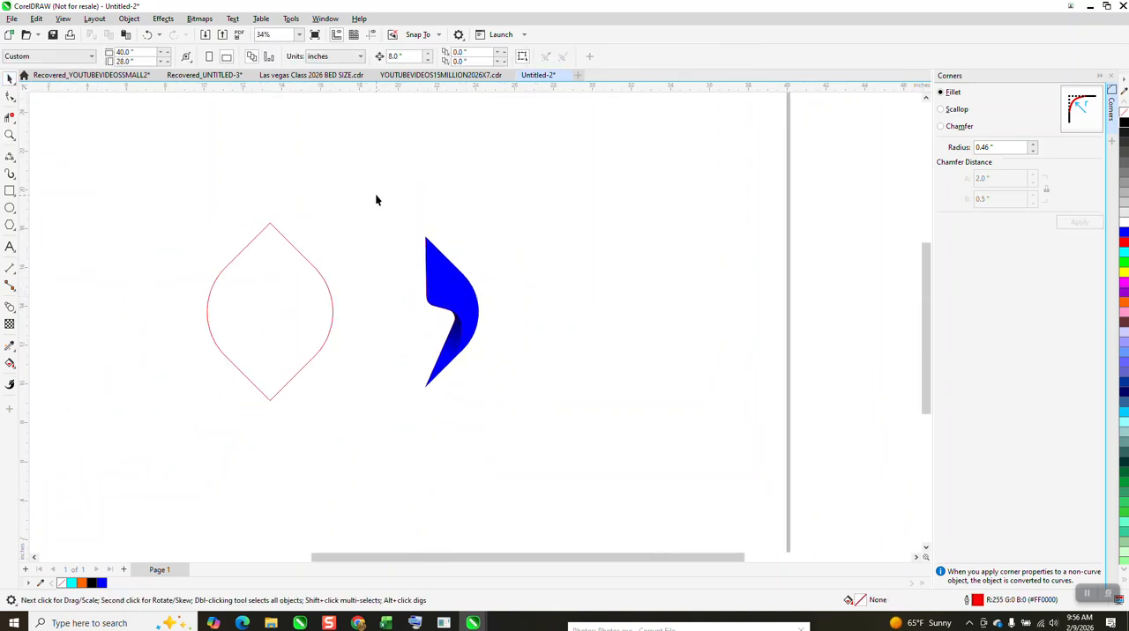
- Group the right-half pieces and create a copy mirrored horizontally and vertically as the leaf's left half
left_click_drag(570, 443, 565, 421)
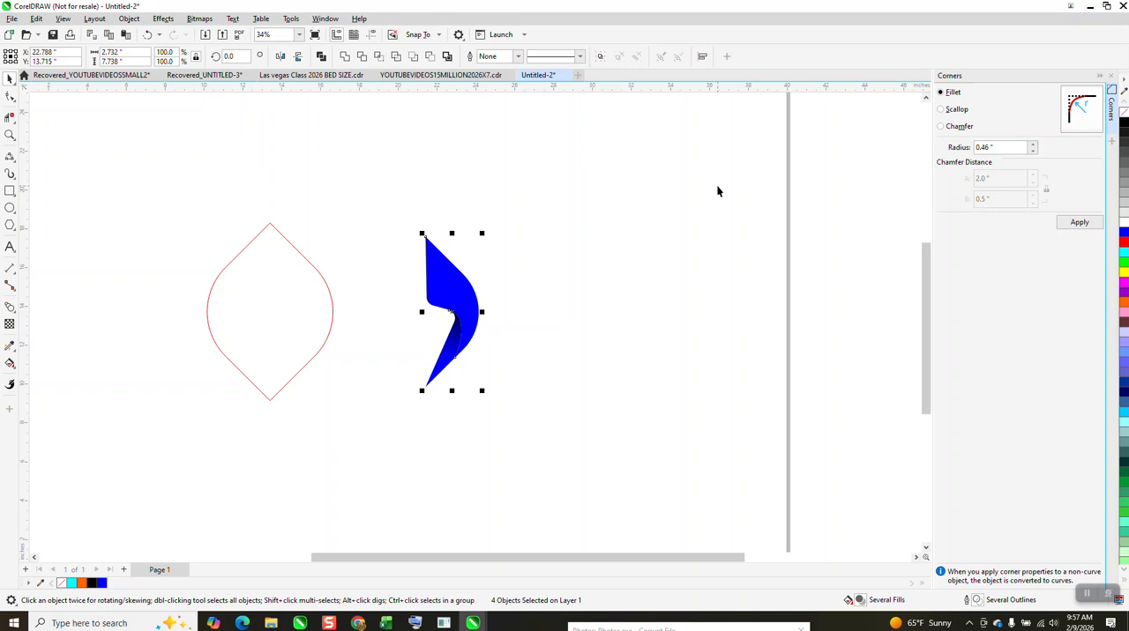
key("ctrl+g")
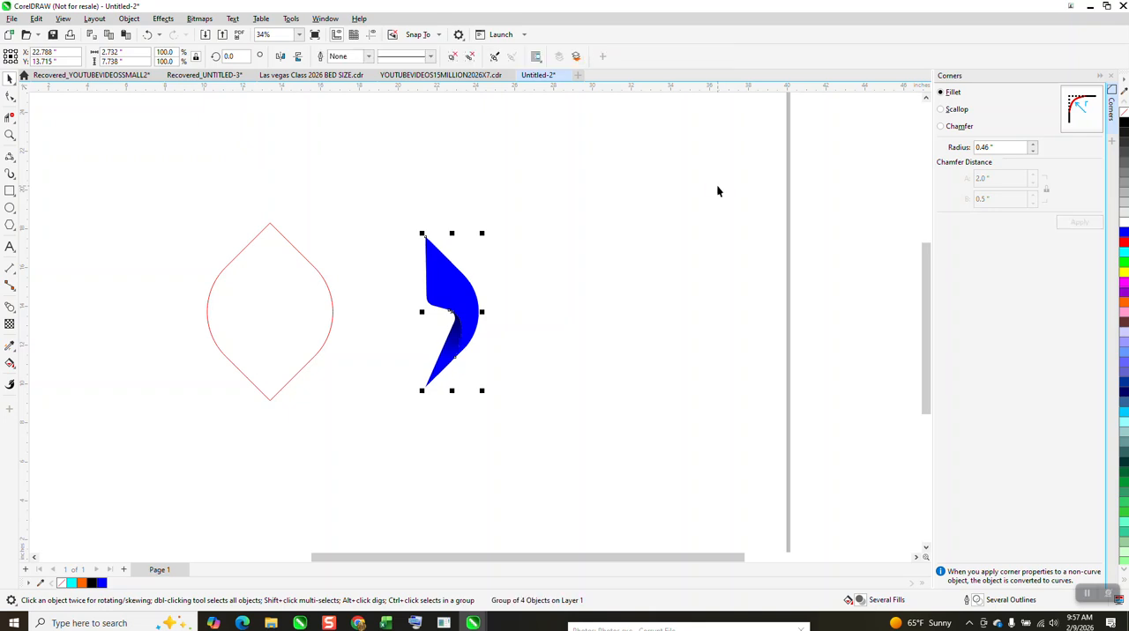
left_click_drag(482, 312, 416, 313)
left_click_drag(414, 314, 413, 313)
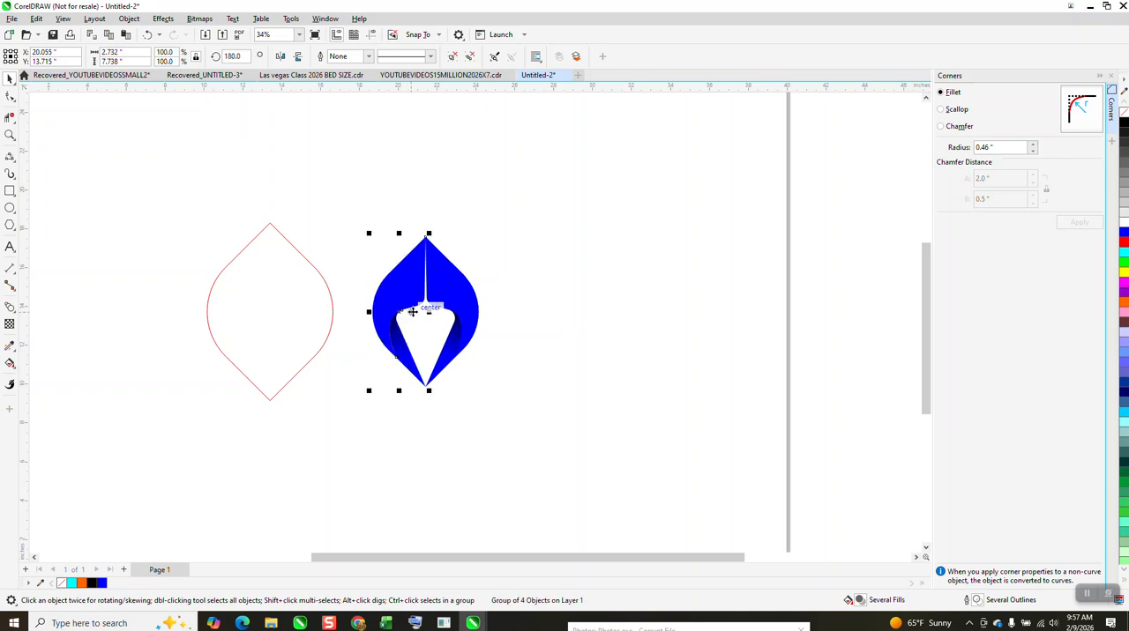
left_click(298, 57)
- Group the two blue halves and nudge them 8 inches left into the red leaf outline
left_click_drag(359, 205, 520, 406)
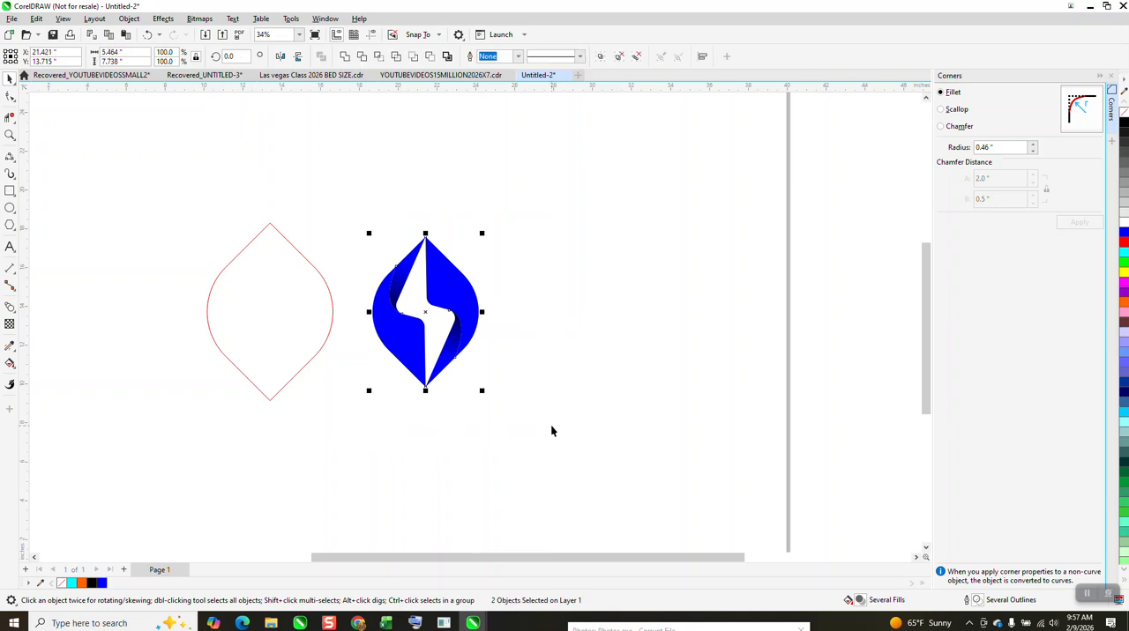
key("ctrl+g")
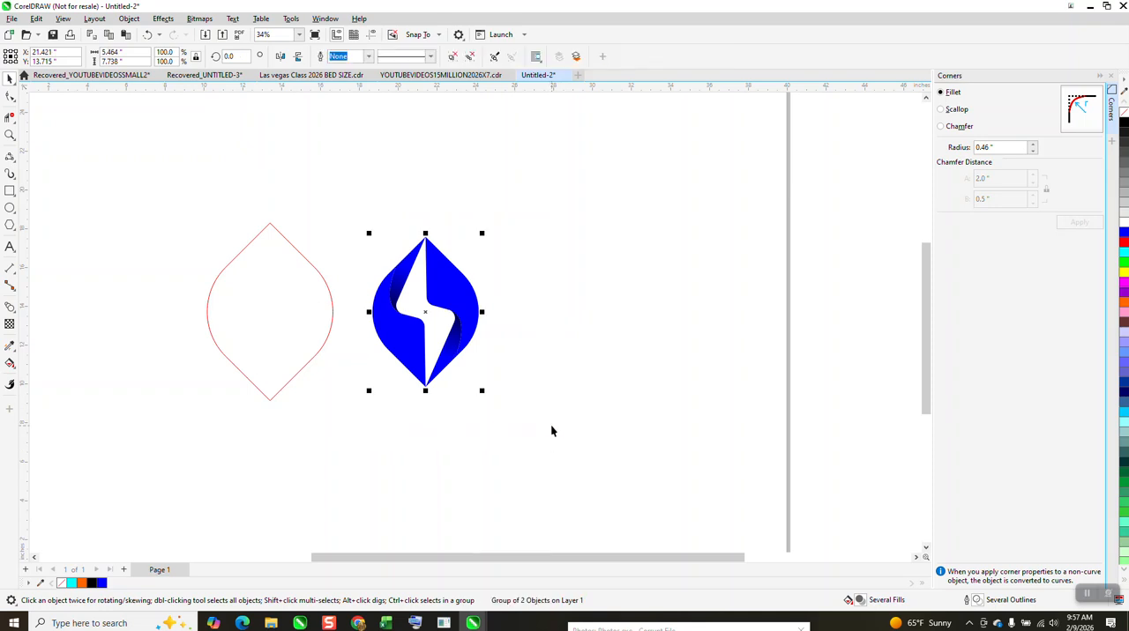
key("Left")
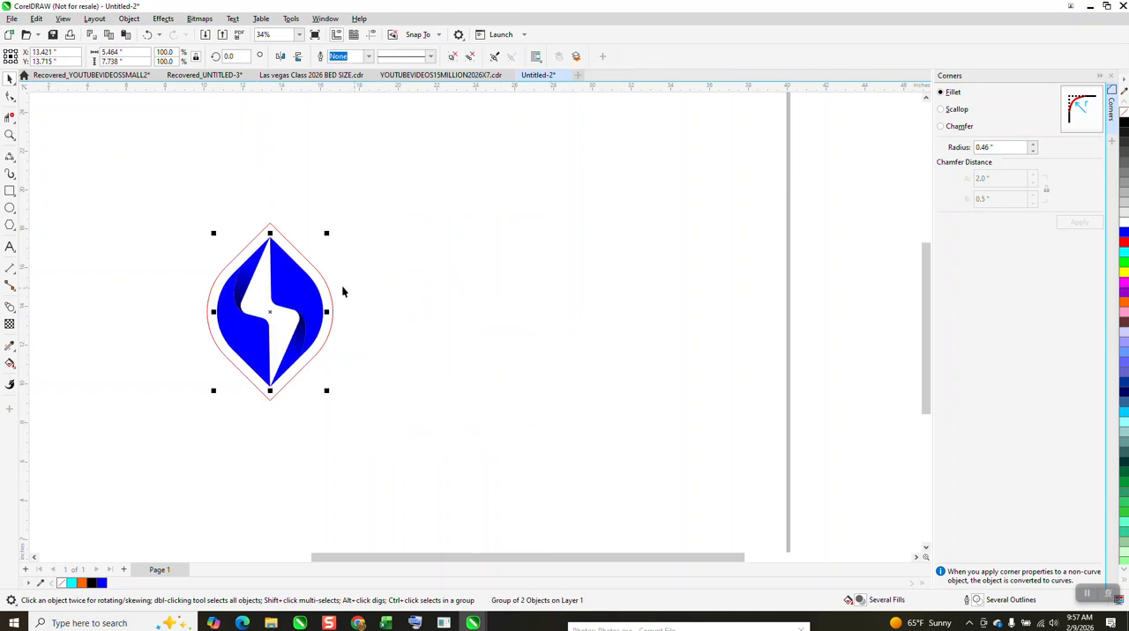
- Fill the outer red leaf shape with light gray (R179 G179 B179) and remove its outline
left_click(10, 134)
left_click_drag(167, 194, 410, 445)
left_click(10, 79)
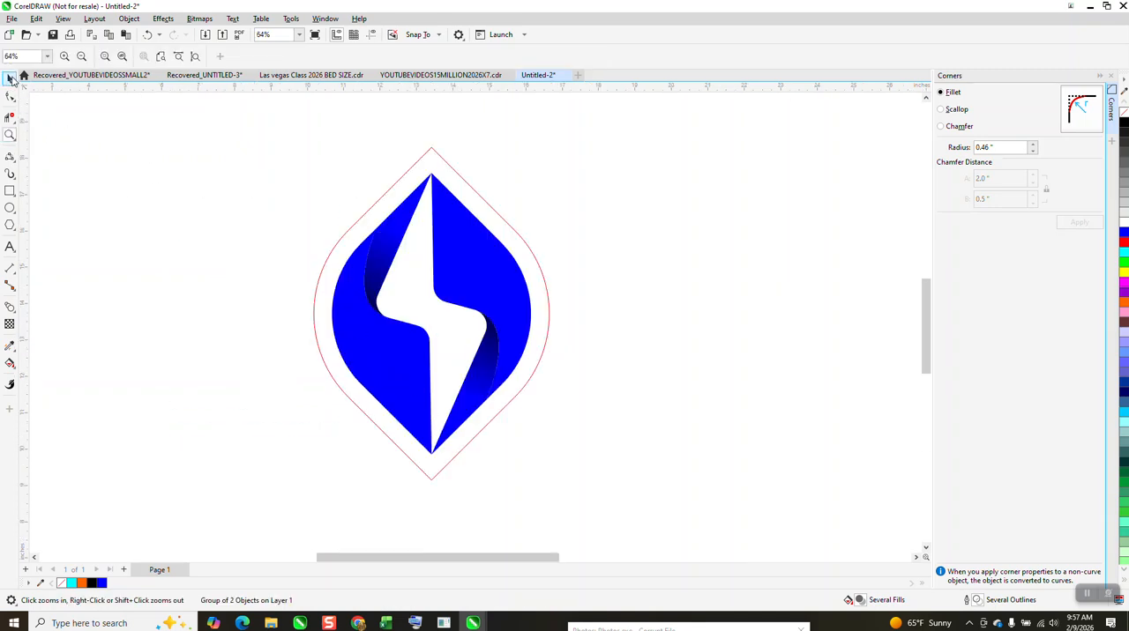
left_click(397, 156)
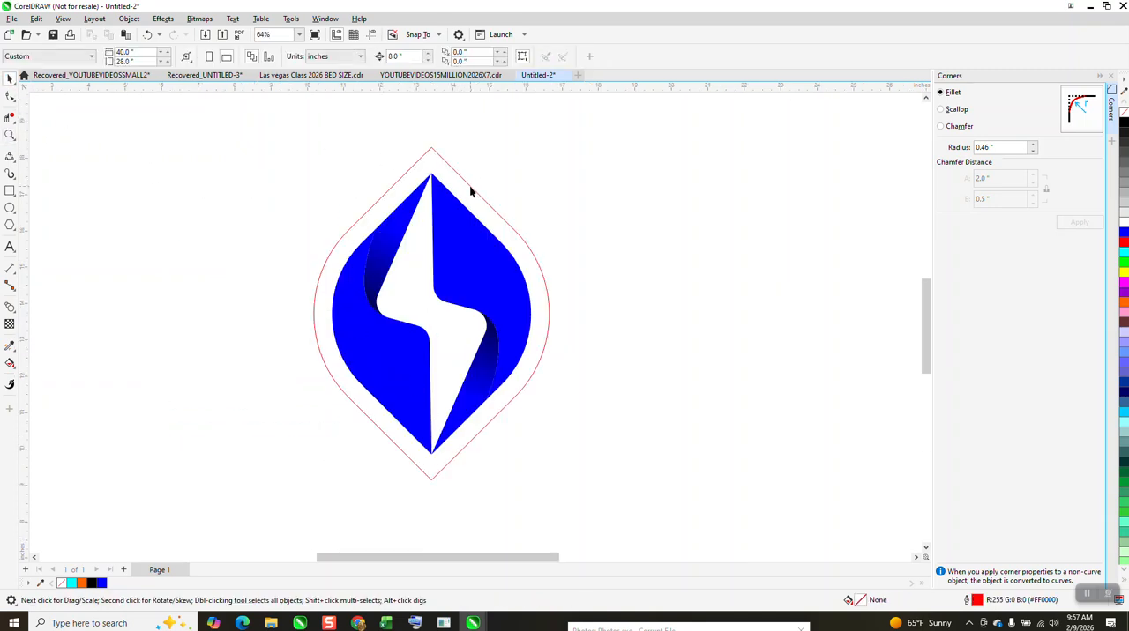
left_click(469, 185)
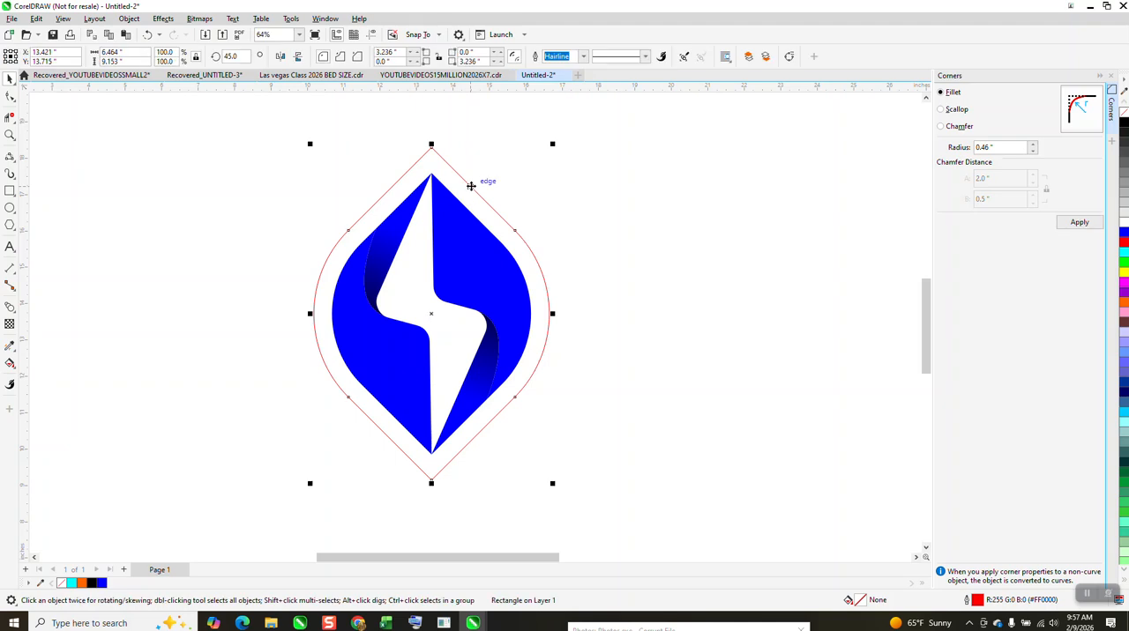
left_click(1124, 192)
right_click(1124, 113)
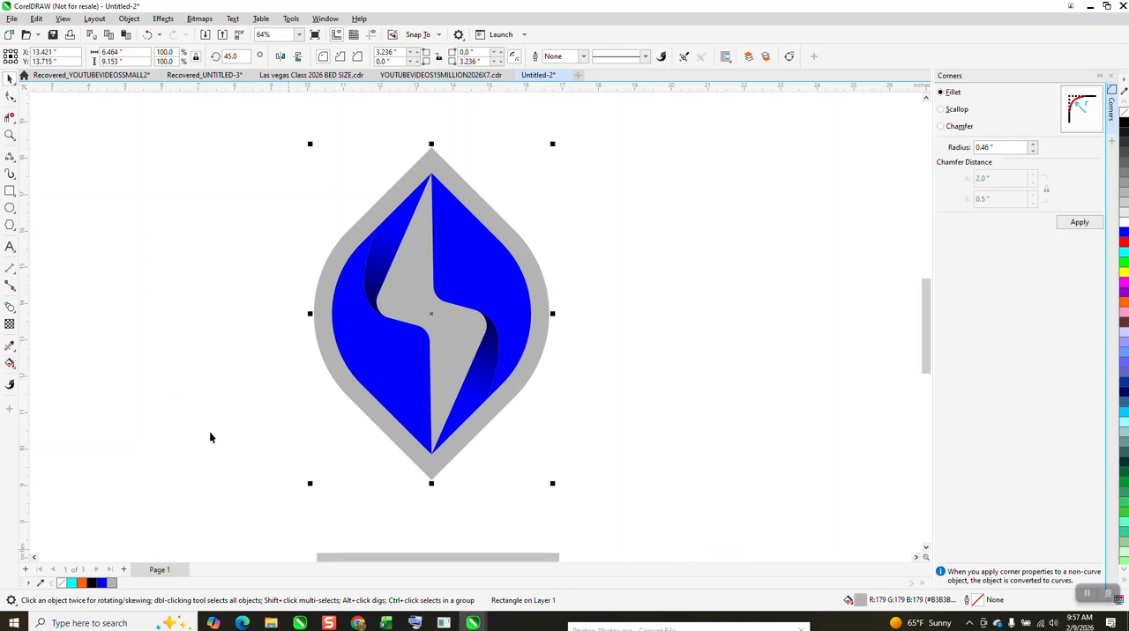
- Apply an elliptical fountain fill to the outer gray leaf, centered on the motif and stretched from white at the center to gray near its sides
left_click(10, 362)
left_click(40, 361)
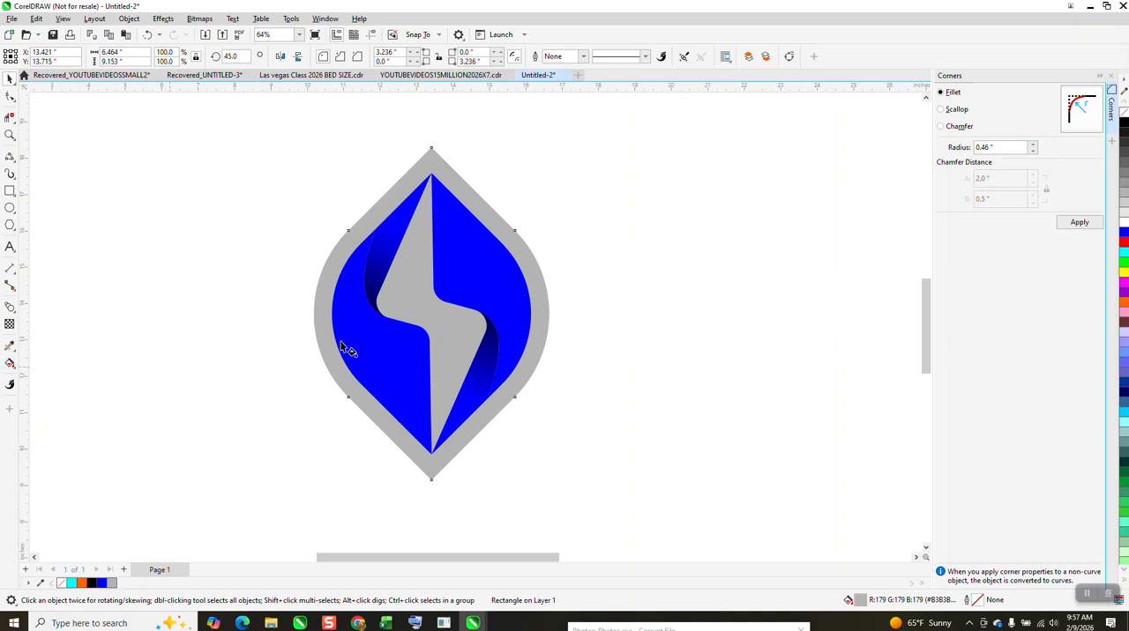
left_click_drag(417, 301, 471, 325)
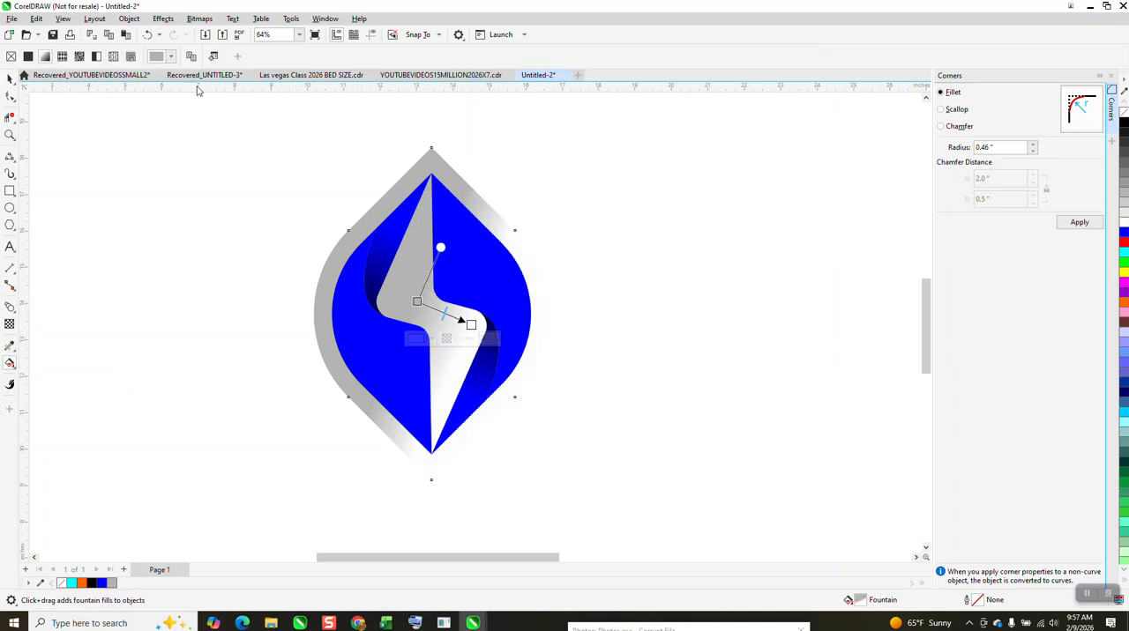
left_click(210, 57)
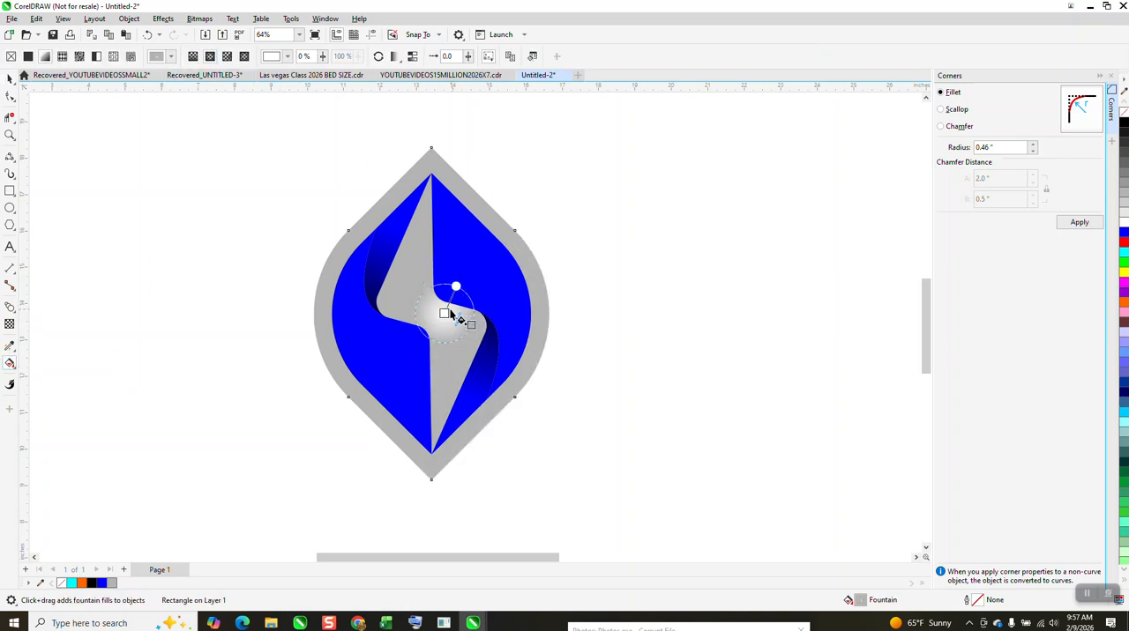
left_click_drag(444, 313, 431, 313)
mouse_move(443, 275)
left_mouse_down()
mouse_move(464, 227)
mouse_move(443, 267)
left_mouse_up()
left_click_drag(471, 324, 527, 318)
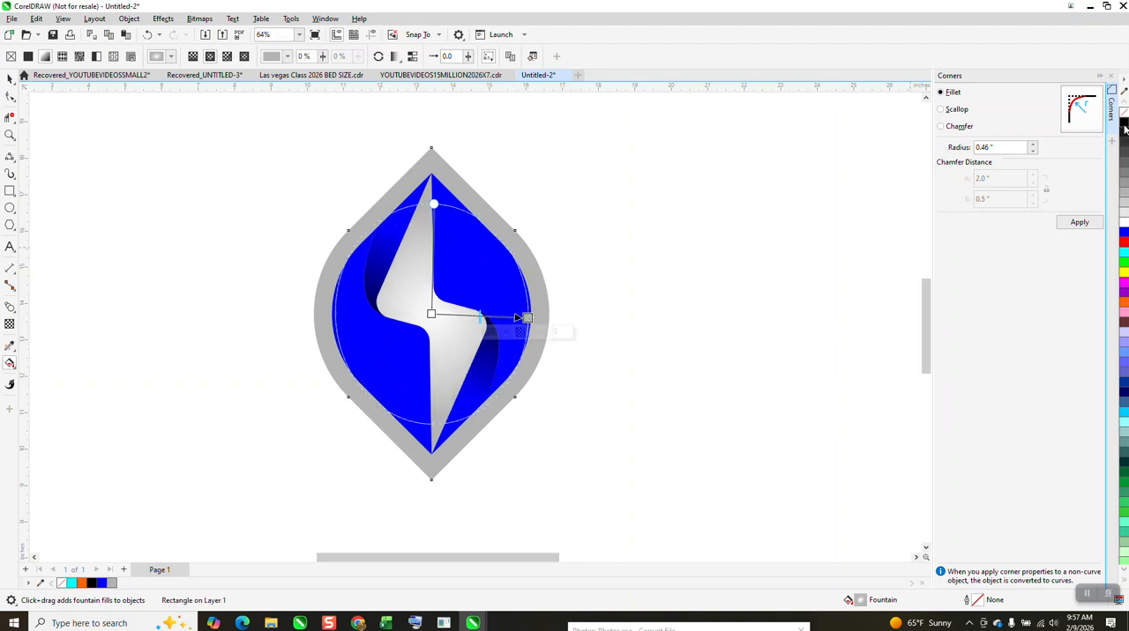
- Set the fountain fill's center color to black, then widen its ellipse toward the outer leaf's sides and reduce its height
left_click_drag(562, 280, 431, 314)
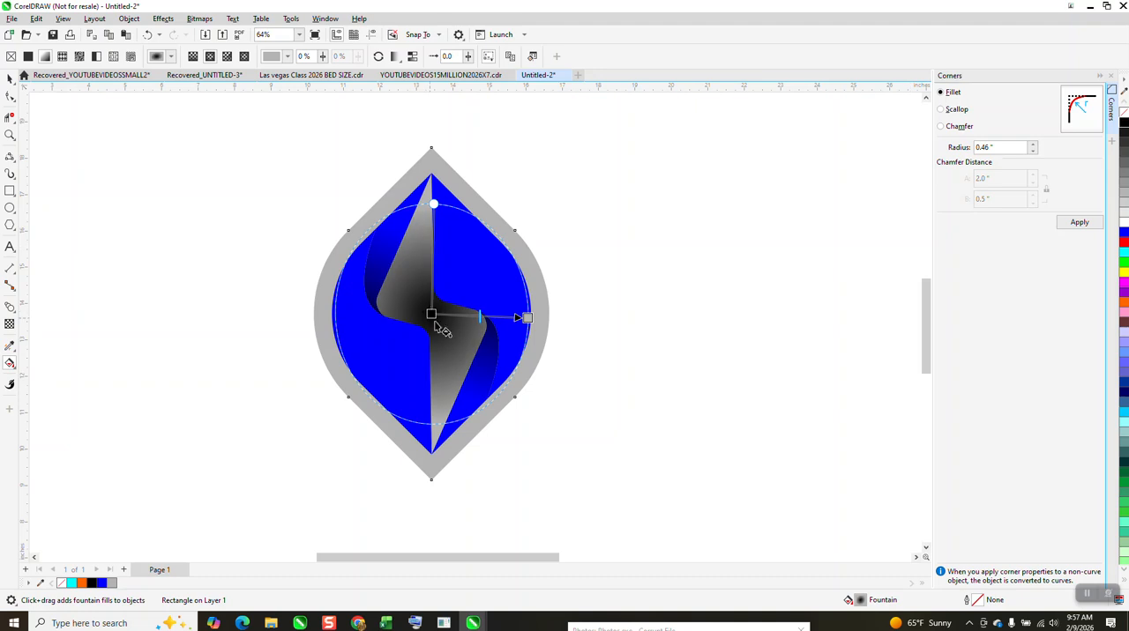
left_click_drag(434, 205, 435, 187)
left_click_drag(527, 317, 540, 318)
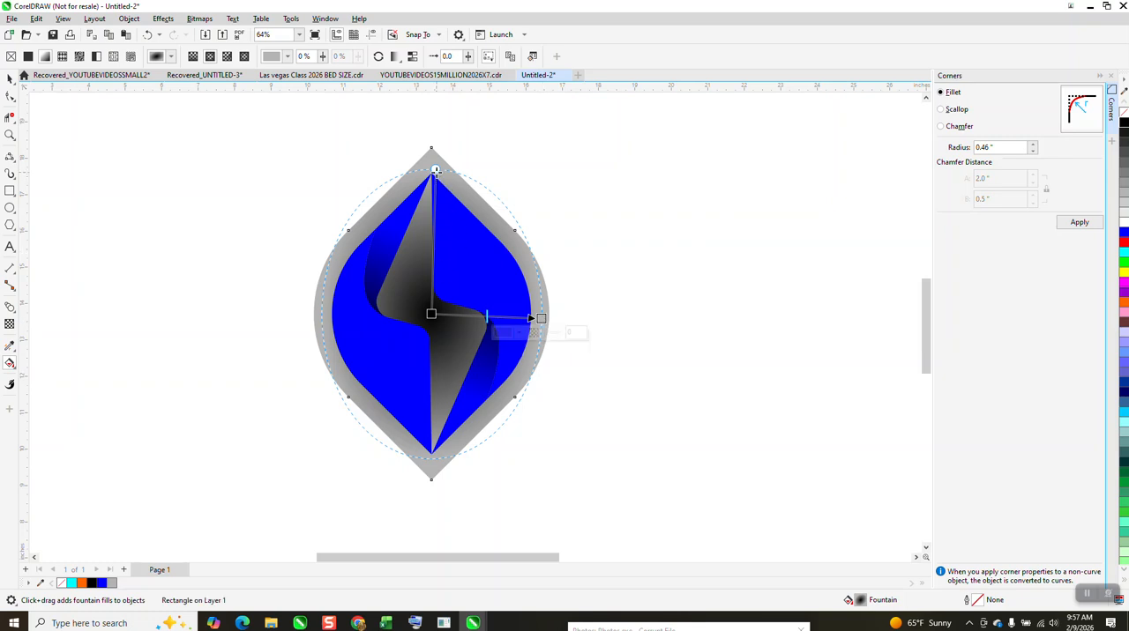
left_click_drag(434, 170, 436, 223)
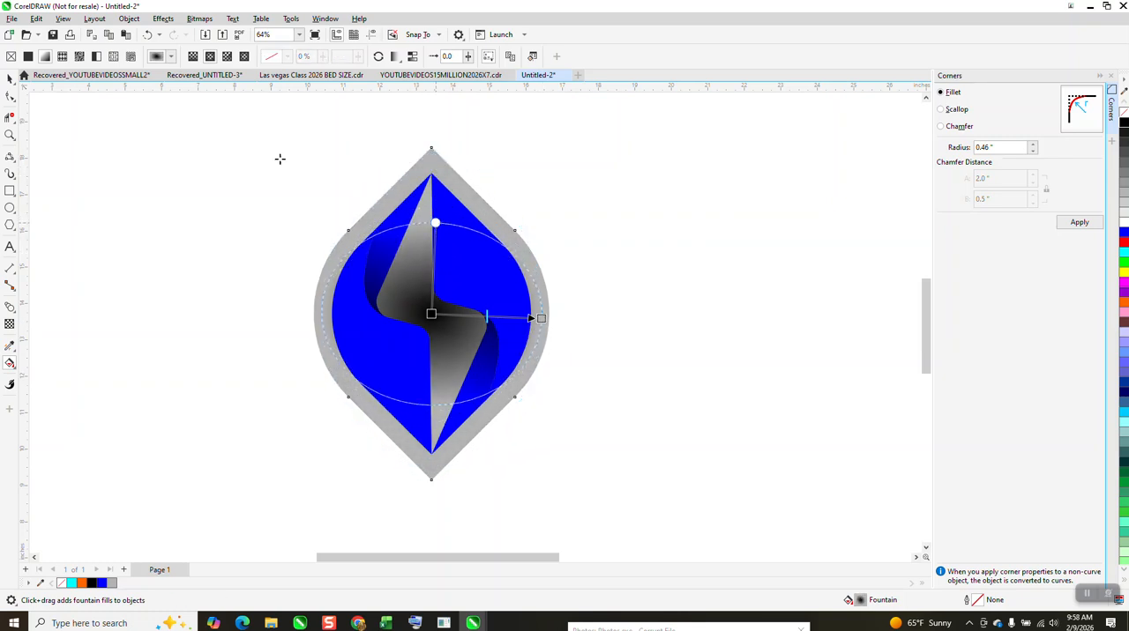
left_click(10, 77)
scroll(272, 239, "down", 1)
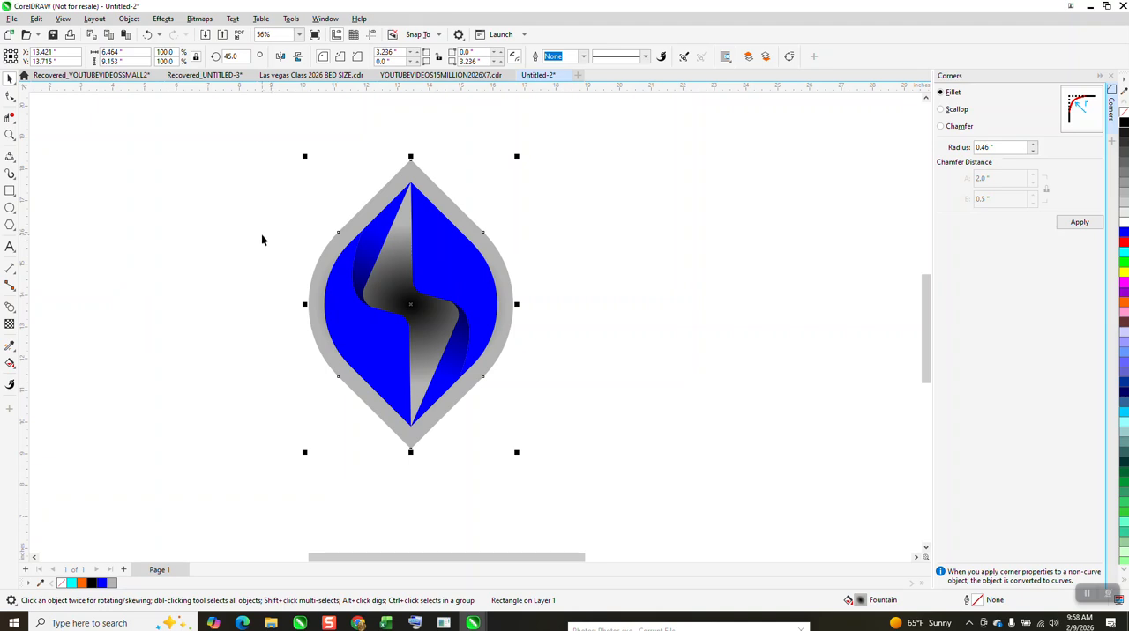
scroll(262, 236, "down", 1)
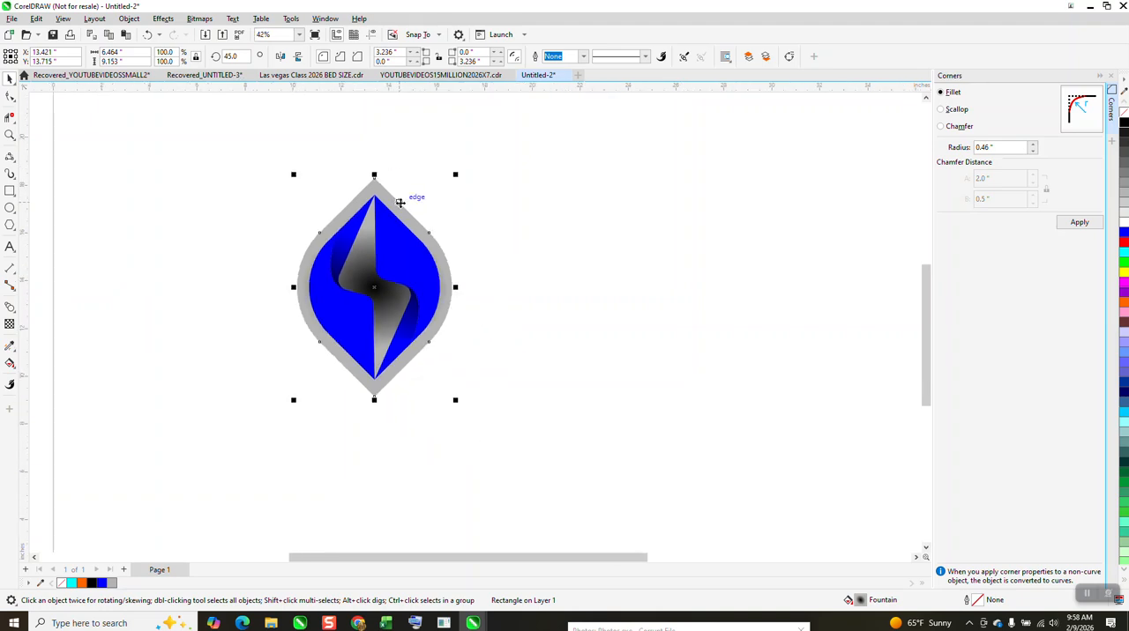
- Group the gray outer leaf with its blue inner halves
left_click_drag(240, 151, 490, 398)
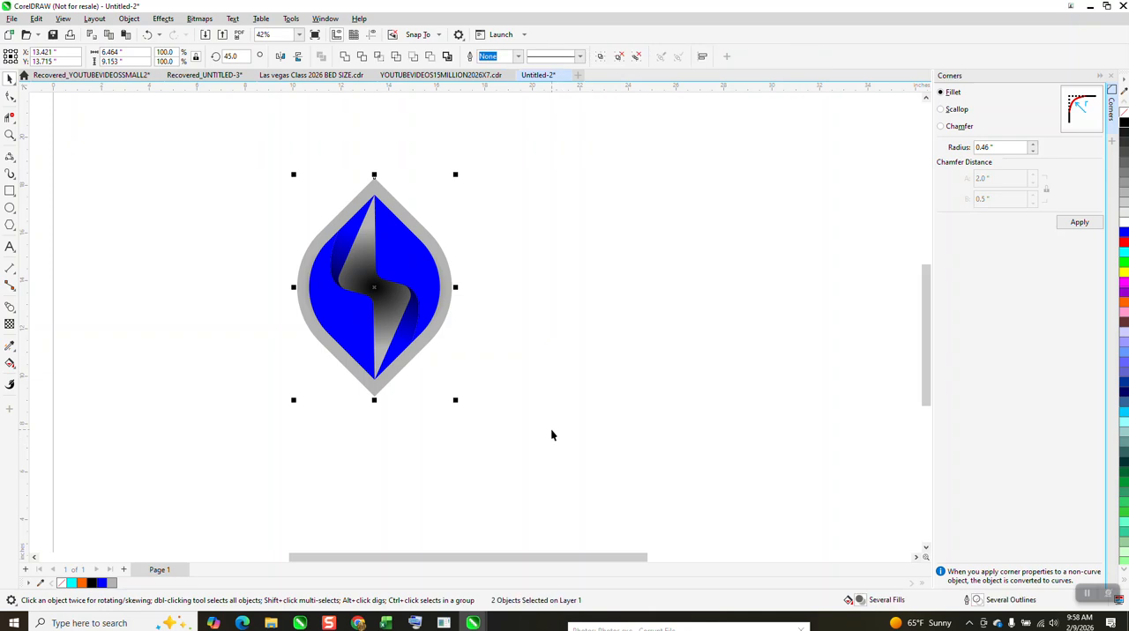
key("ctrl+g")
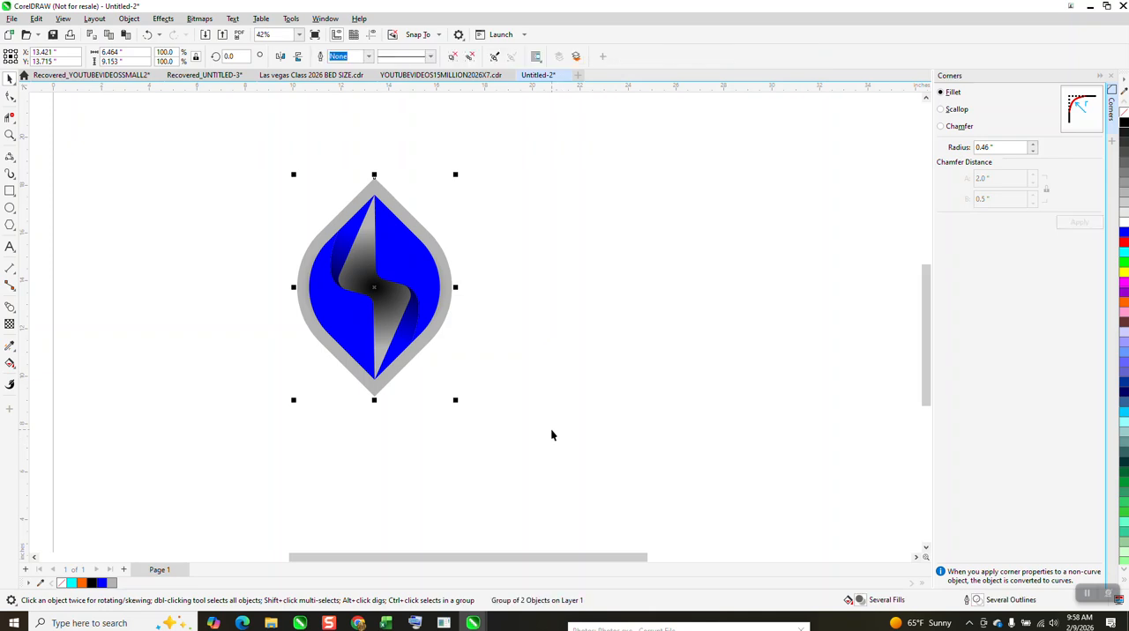
- Try a copy of the leaf rotated 90° about a center below its lower tip, and delete that copy
left_click(387, 315)
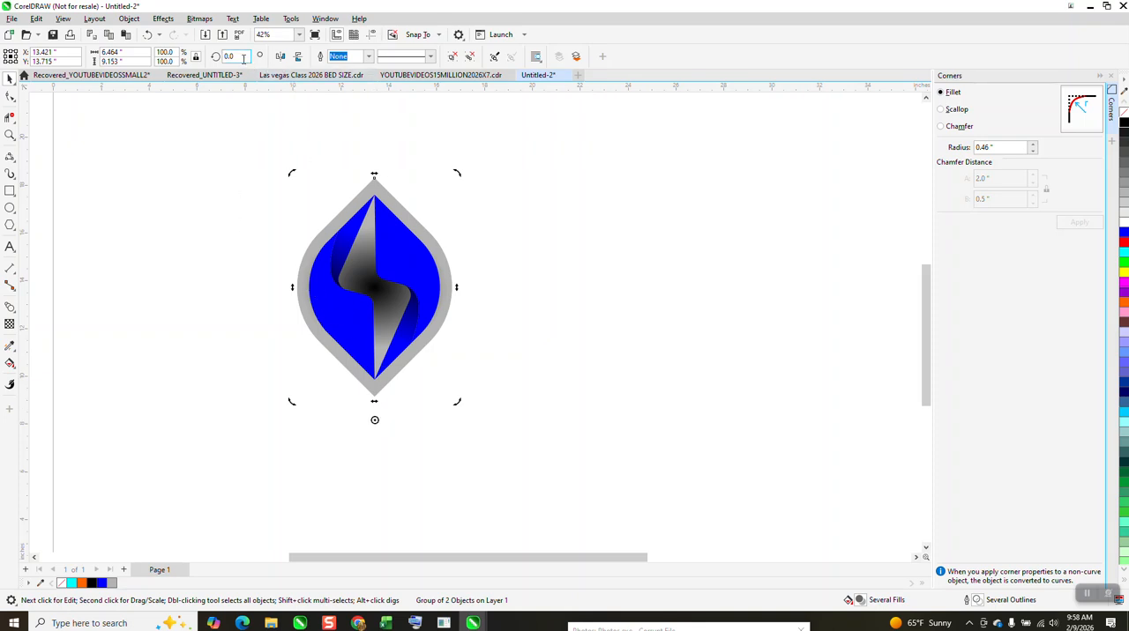
key("Return")
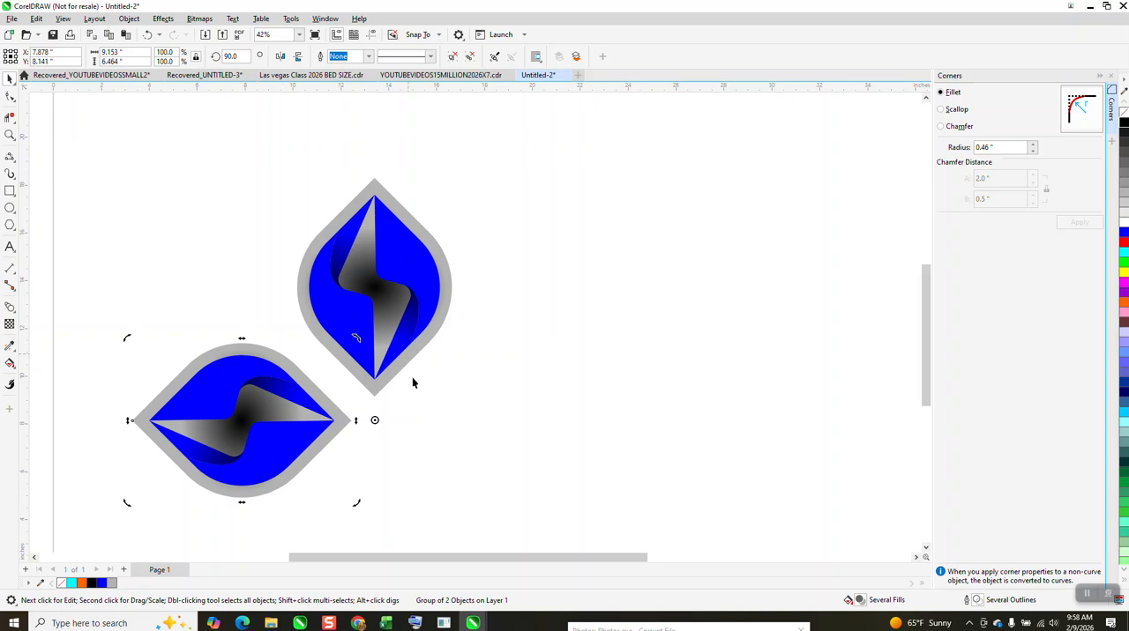
left_click(354, 413)
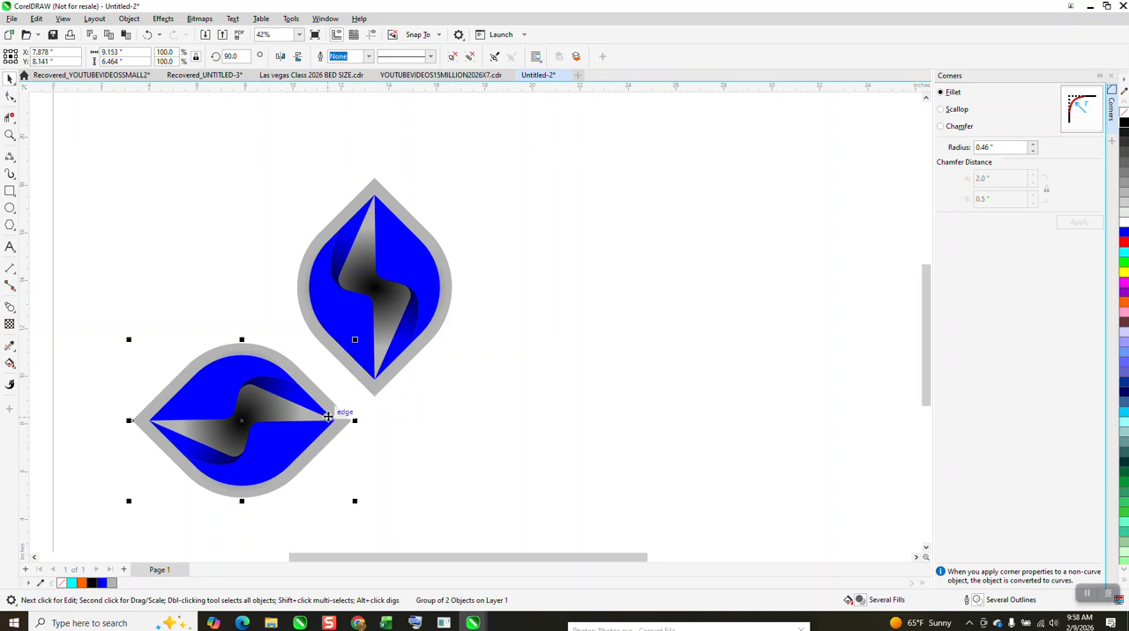
key("Delete")
- Place the leaf's rotation center just below its lower tip and create three copies around it at 90° intervals
left_click(355, 387)
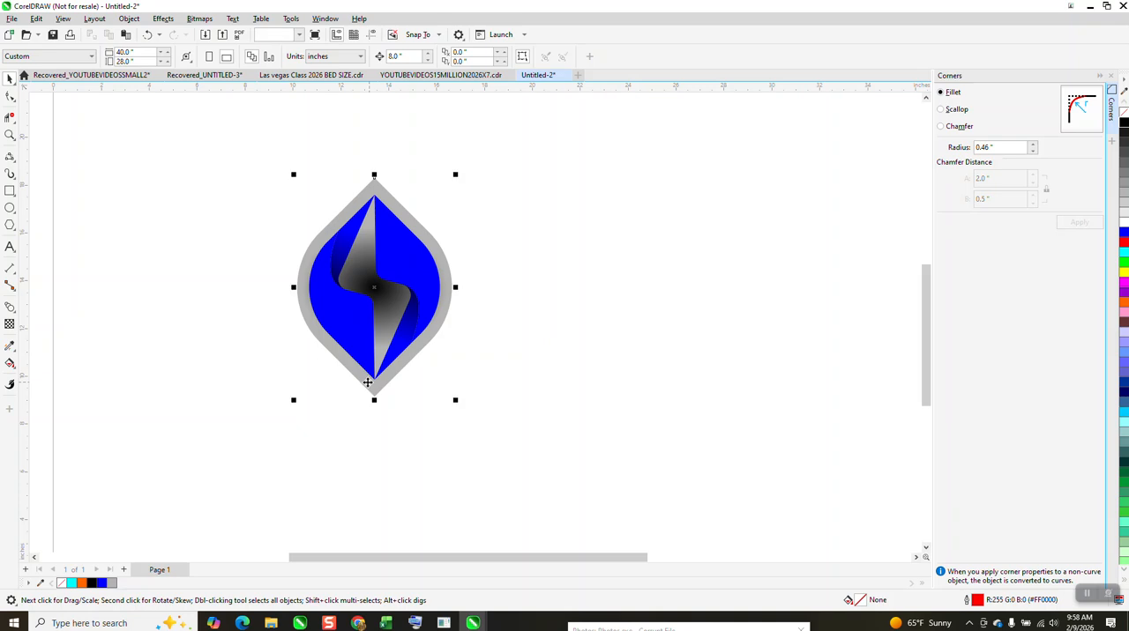
left_click(357, 354)
left_click_drag(374, 288, 377, 404)
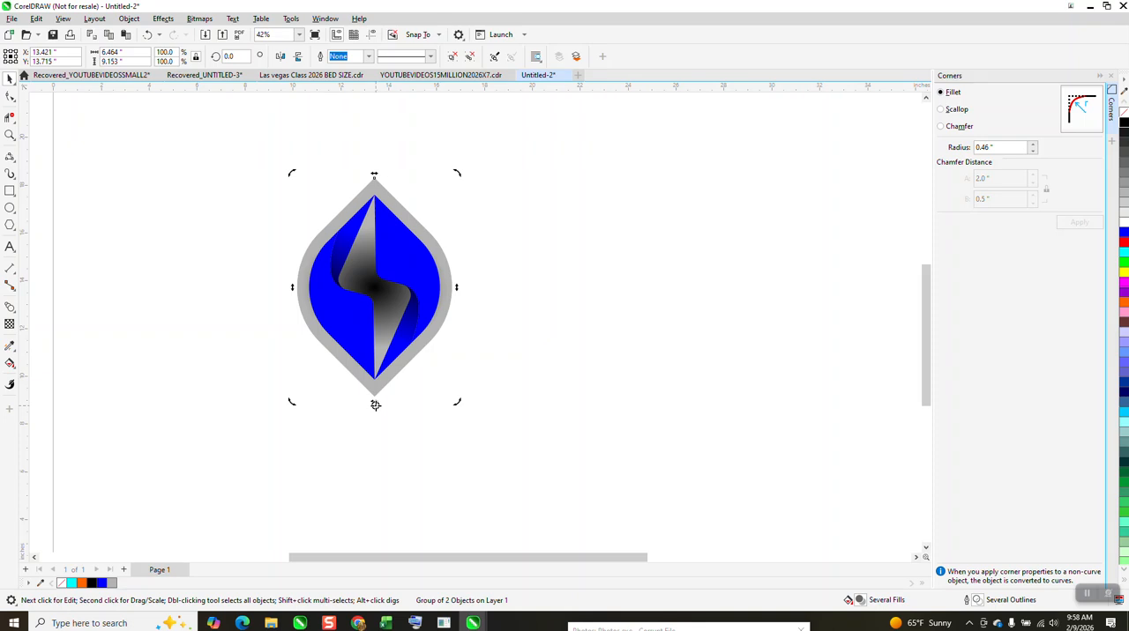
double_click(227, 55)
type("90")
key("Return")
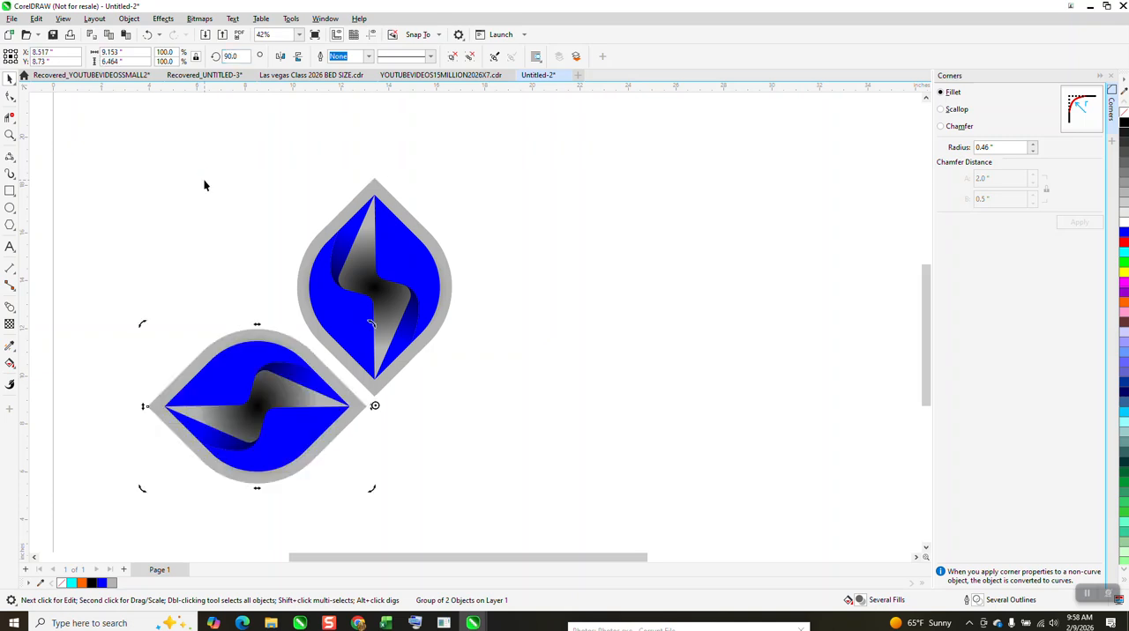
key("ctrl+r")
key("ctrl+r")
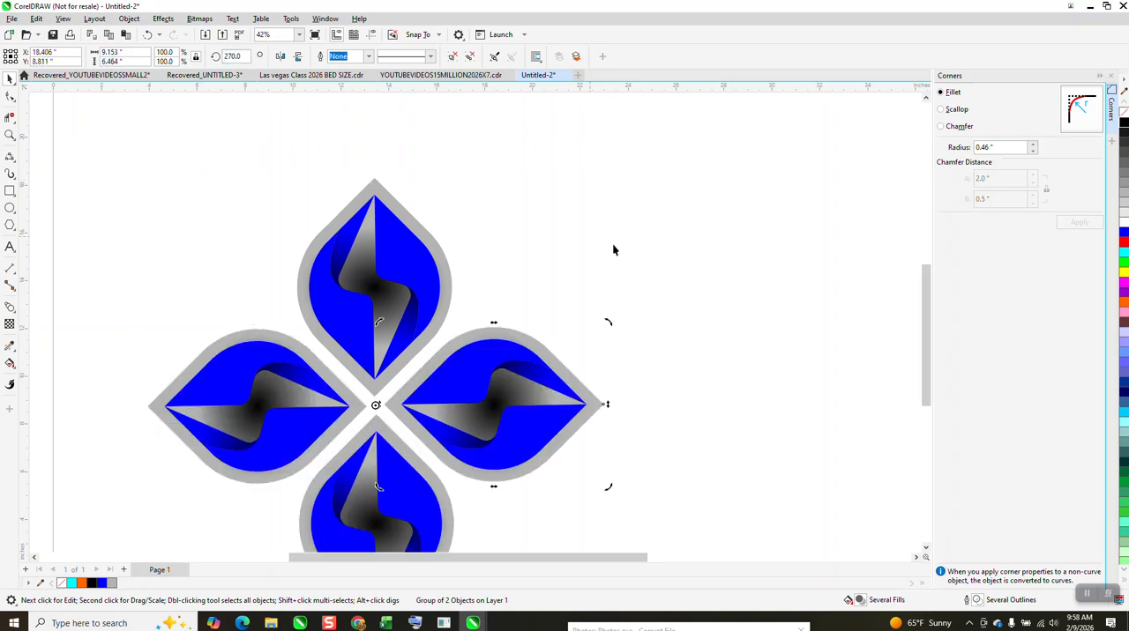
- Group the four leaves and rotate the group 45°
scroll(555, 260, "down", 1)
left_click_drag(265, 176, 707, 543)
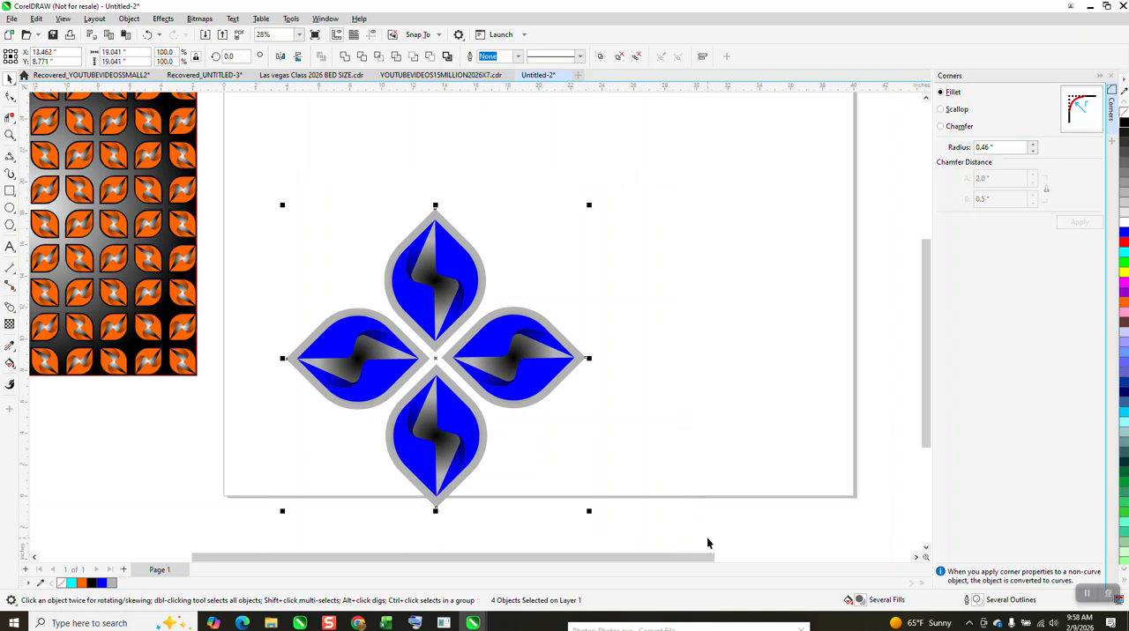
key("ctrl+g")
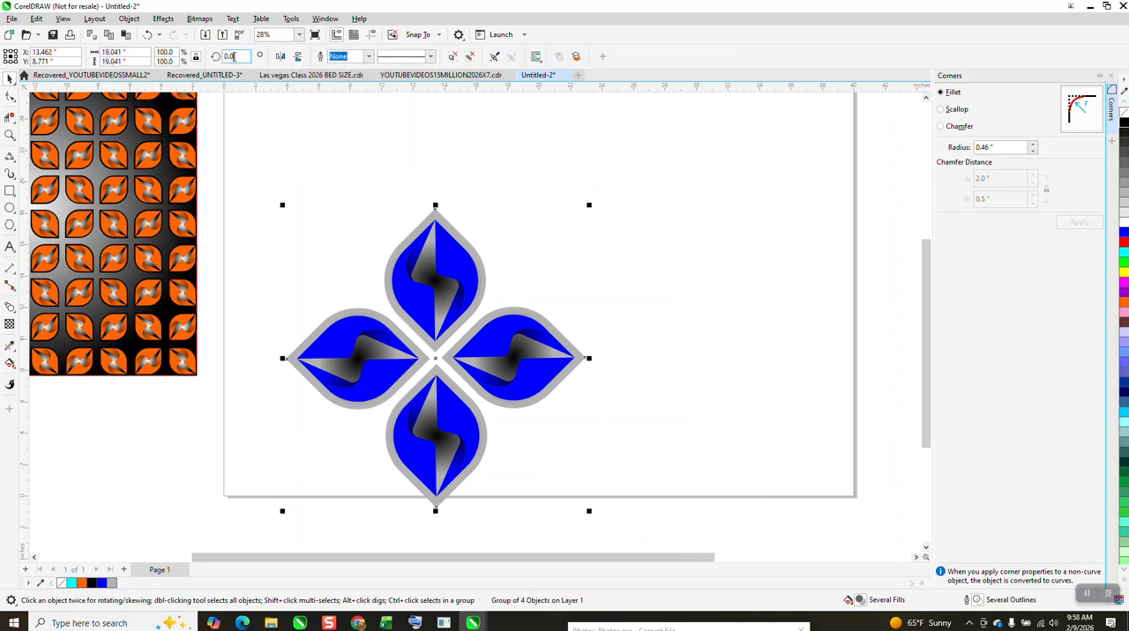
type("45")
key("Return")
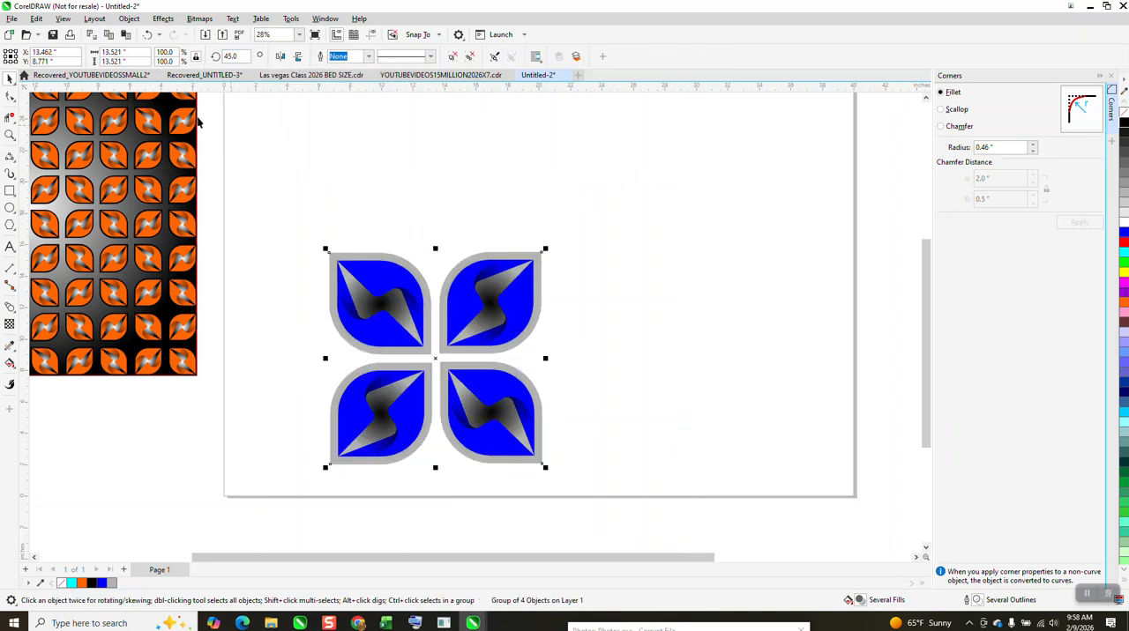
- Scale the four-leaf group to 3 inches and move it near the page's upper-left corner
double_click(132, 52)
type("3")
key("Return")
left_click_drag(441, 357, 360, 173)
- Measure the gap between the two upper leaves with a horizontal dimension
left_click(10, 134)
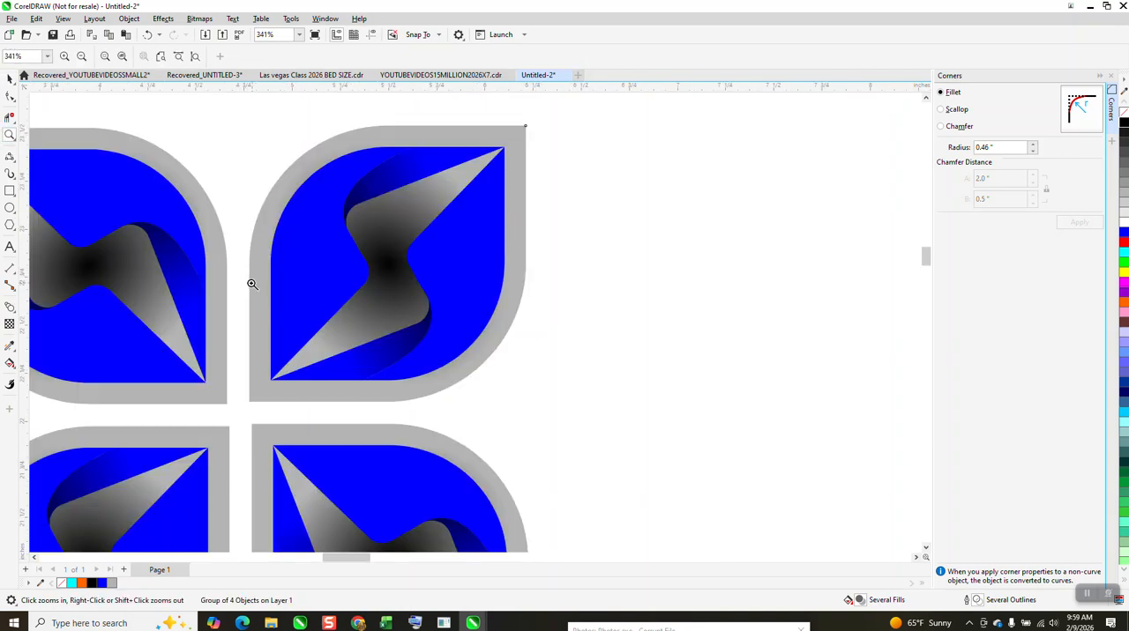
left_click(14, 276)
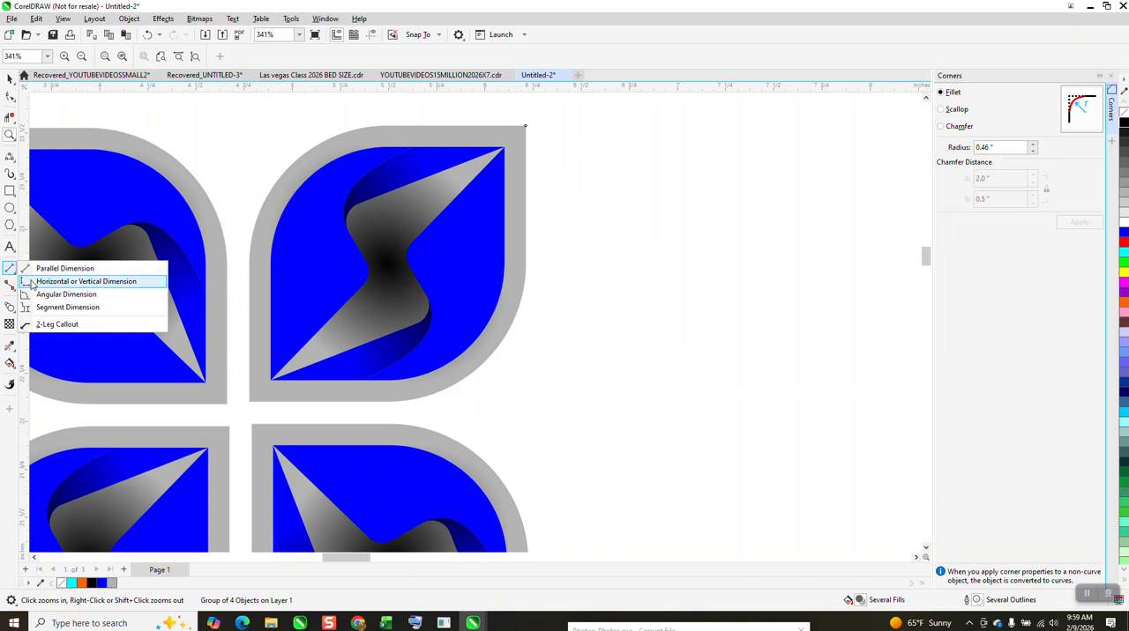
left_click(51, 280)
left_click_drag(228, 289, 250, 289)
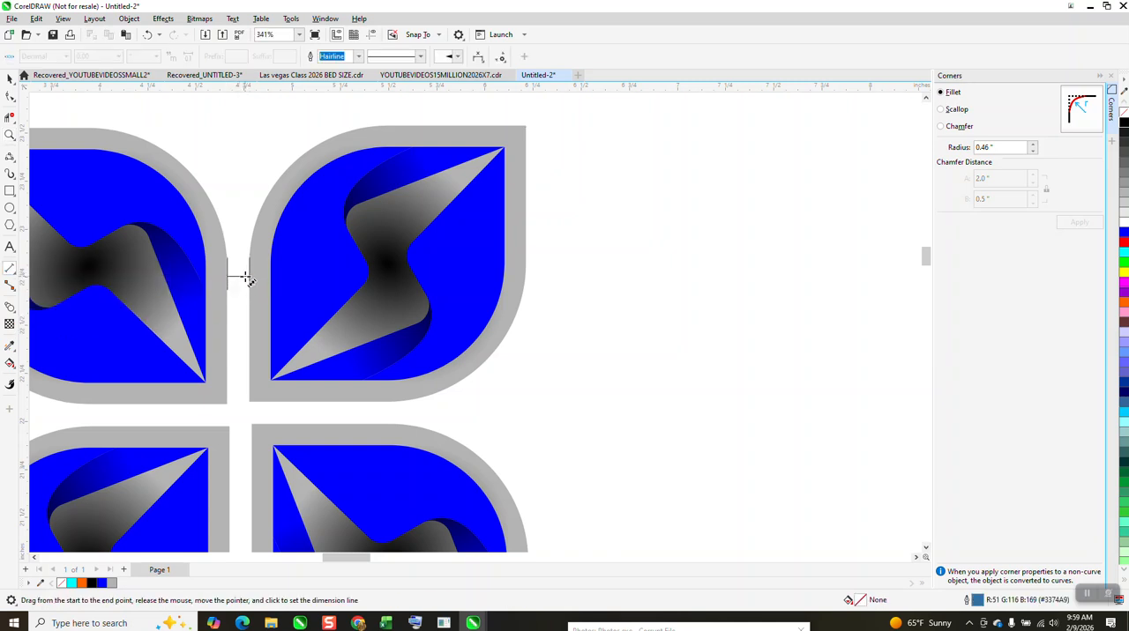
left_click(249, 277)
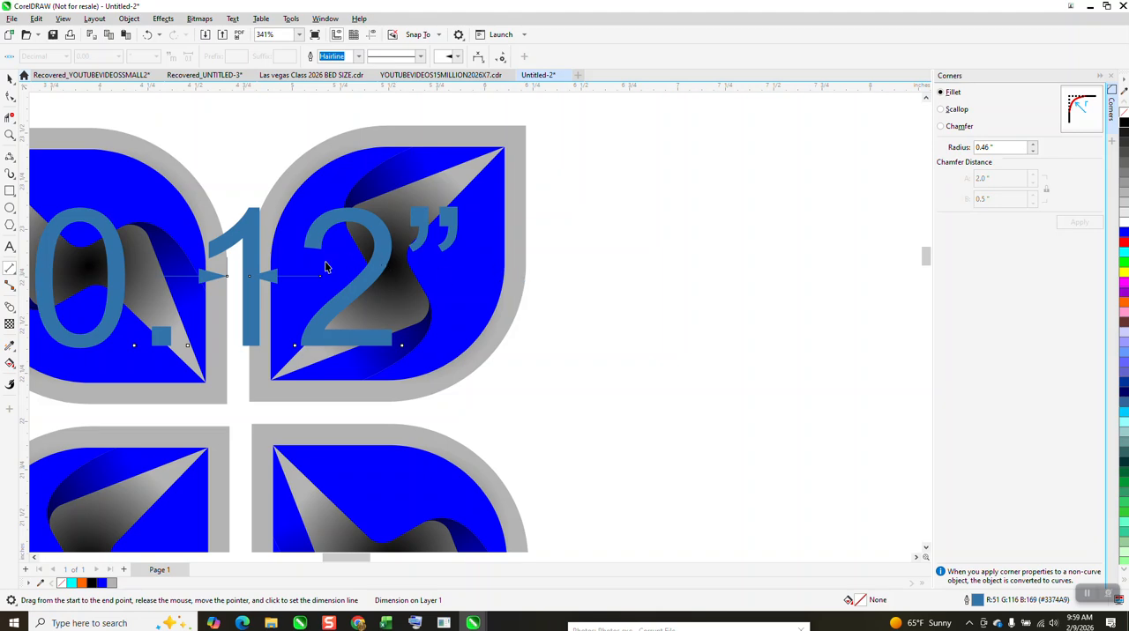
- Return to the Untitled-2 drawing and undo the gap dimension
key("XF86Calculator")
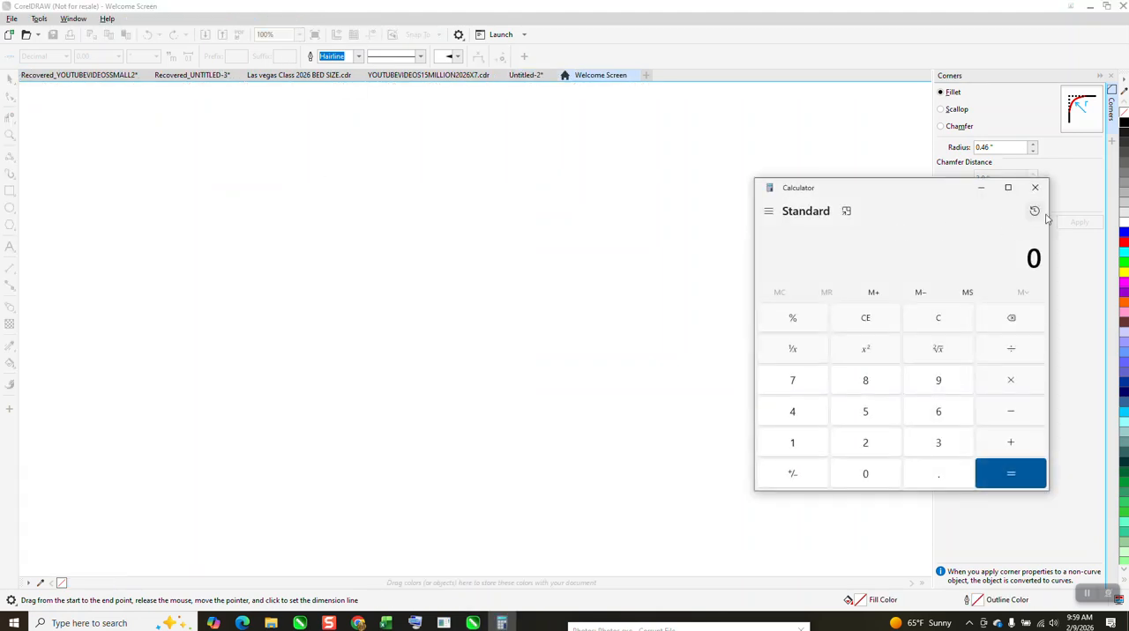
left_click(1034, 187)
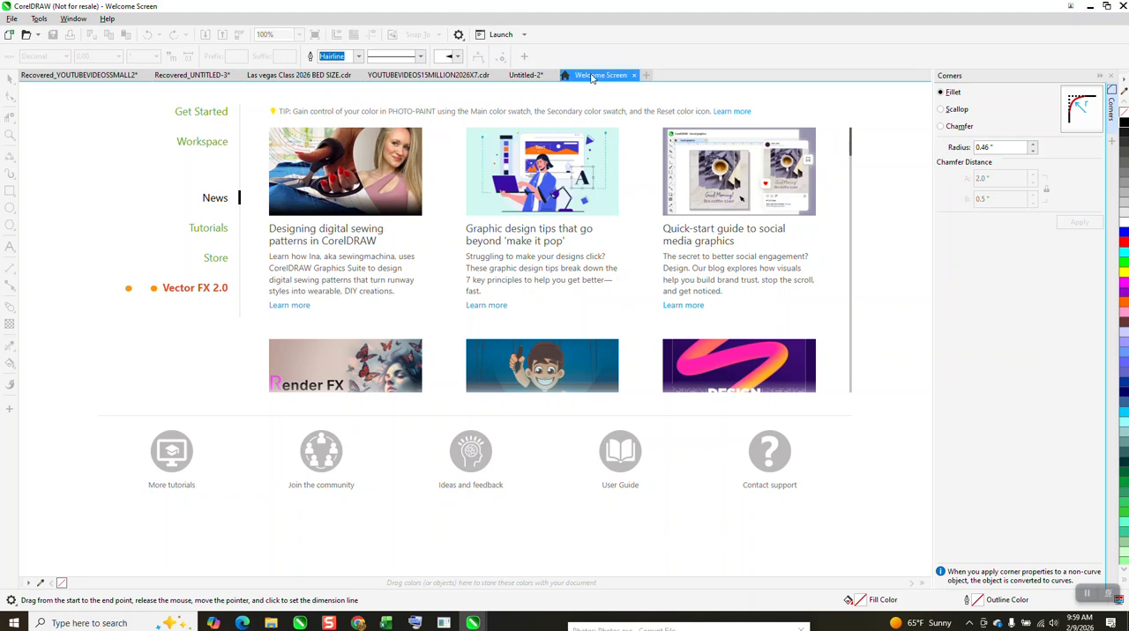
left_click(526, 75)
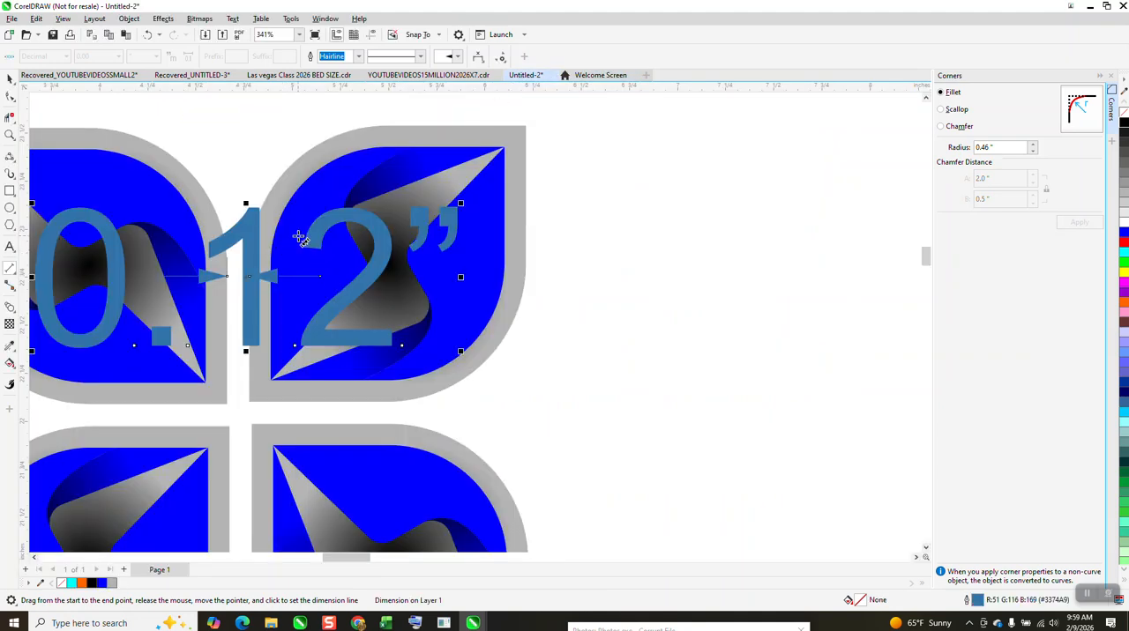
key("ctrl+z")
scroll(334, 252, "down", 3)
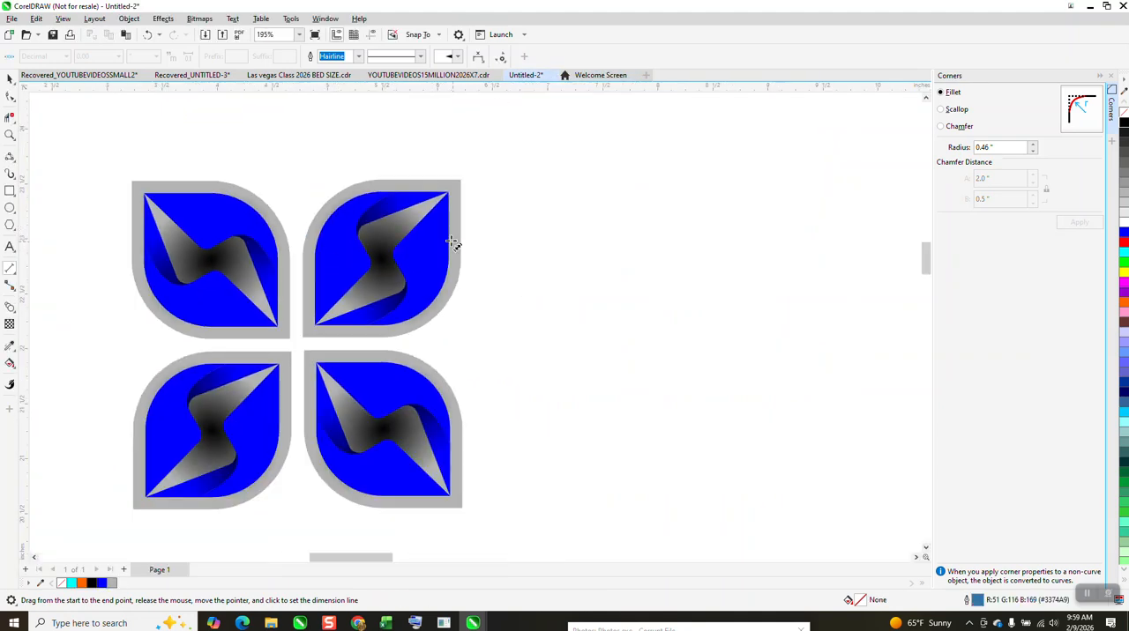
- Duplicate the four-leaf group three times to the right at a 3.12 inch horizontal offset
left_click(11, 79)
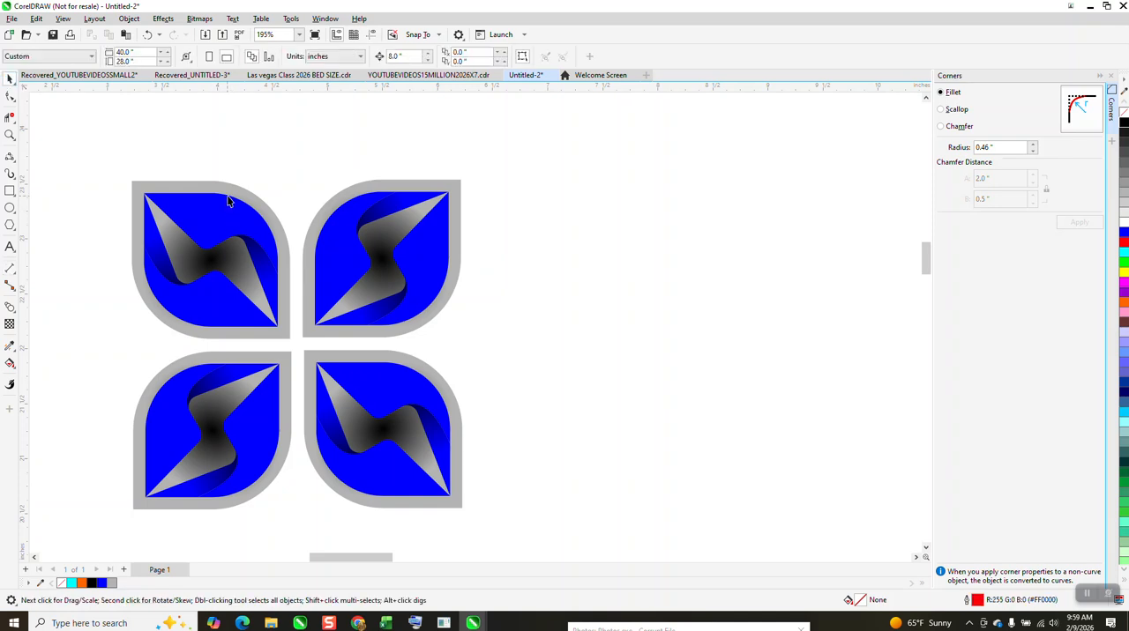
left_click(227, 201)
left_click(249, 144)
left_click(411, 56)
type("6")
left_click(432, 181)
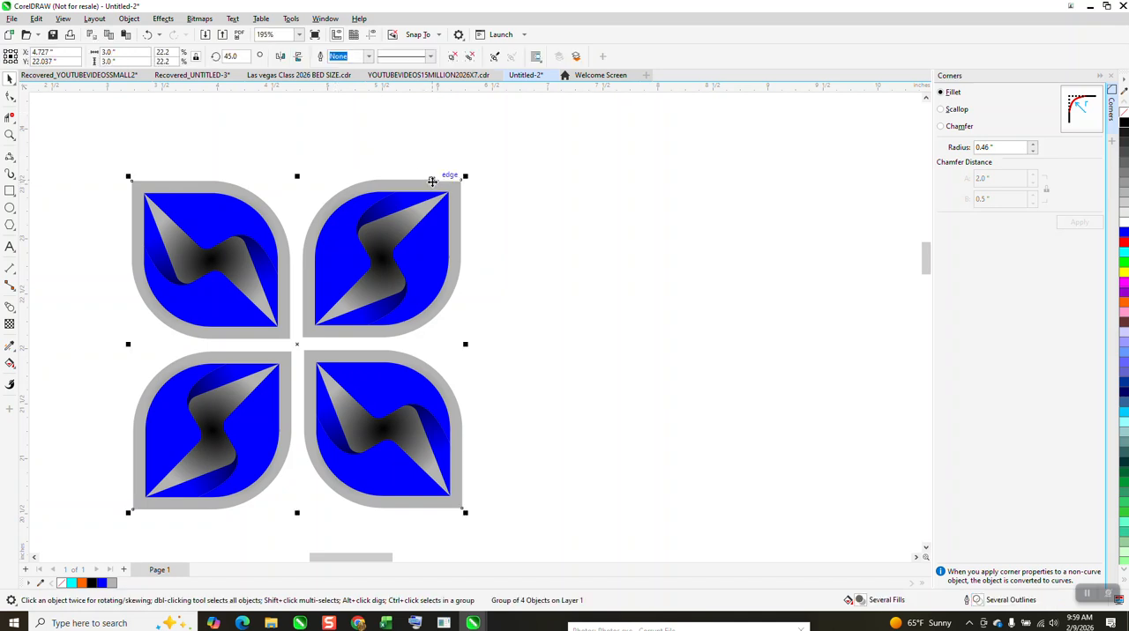
key("ctrl+d")
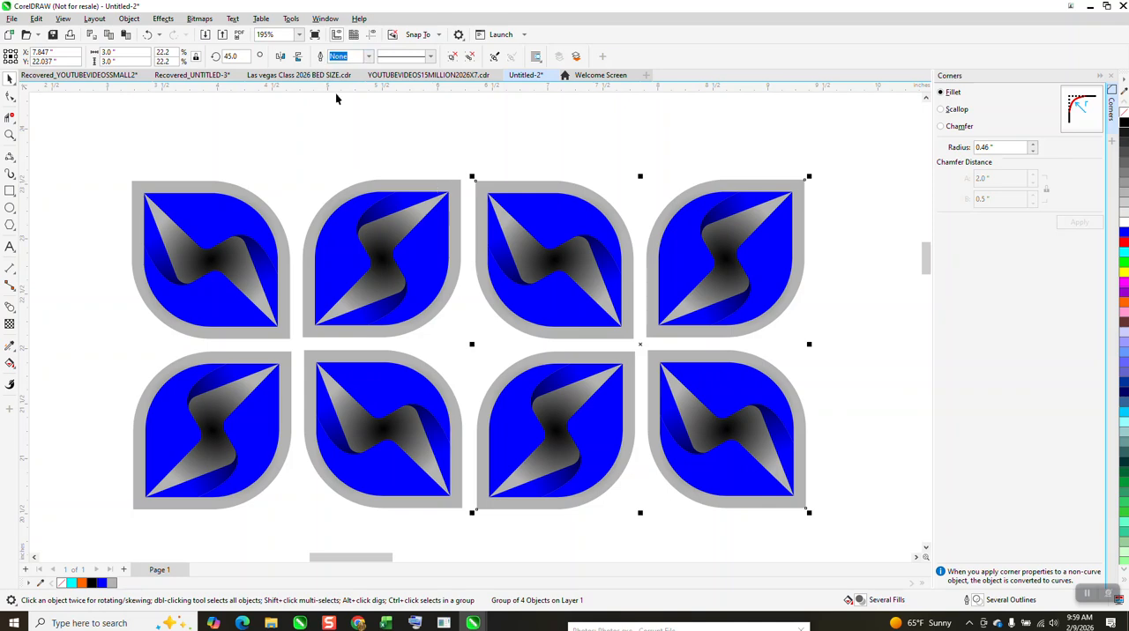
scroll(342, 98, "down", 2)
key("ctrl+d")
key("ctrl+d")
- Duplicate the whole row of four groups three times downward at a 3.12 inch vertical offset
scroll(294, 113, "down", 1)
left_click_drag(216, 112, 269, 156)
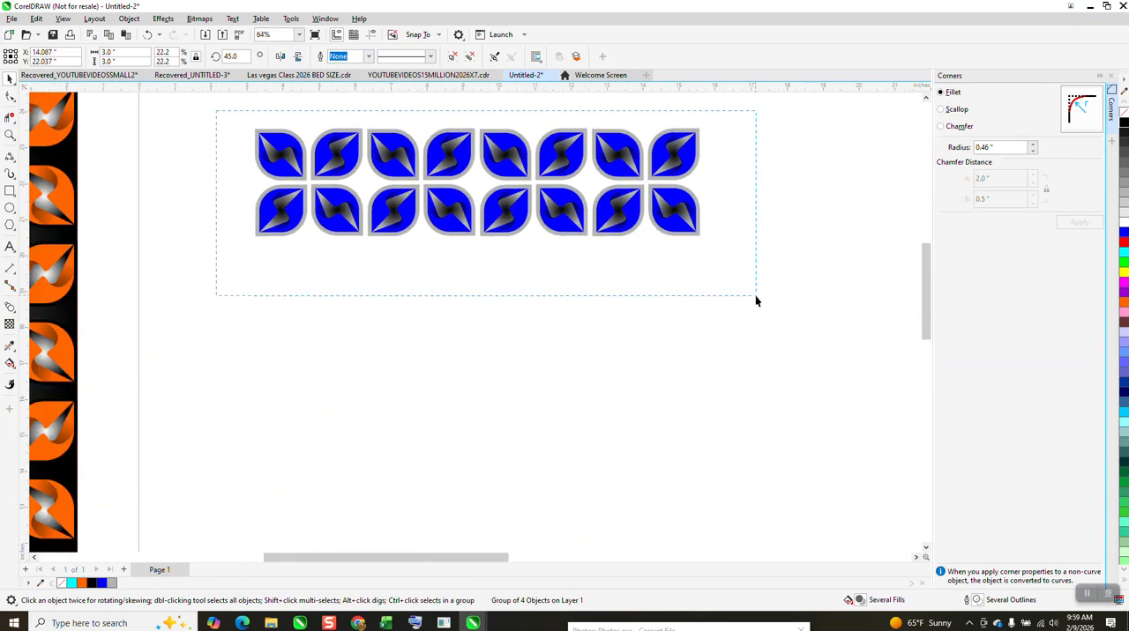
left_click_drag(755, 301, 704, 271)
key("ctrl+d")
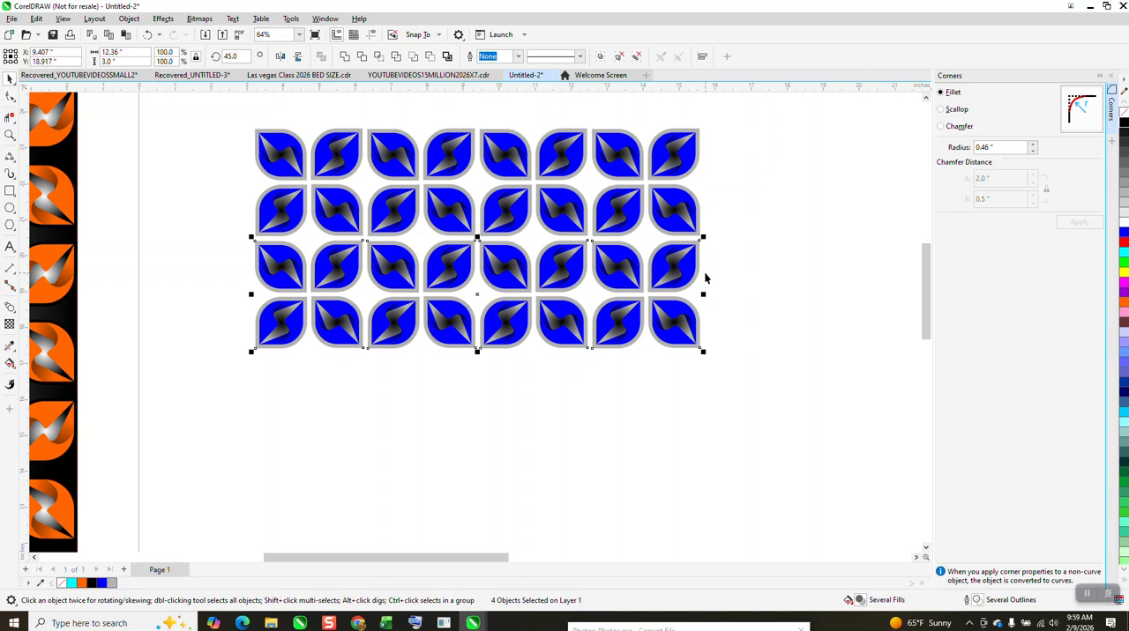
key("ctrl+d")
key("ctrl+d")
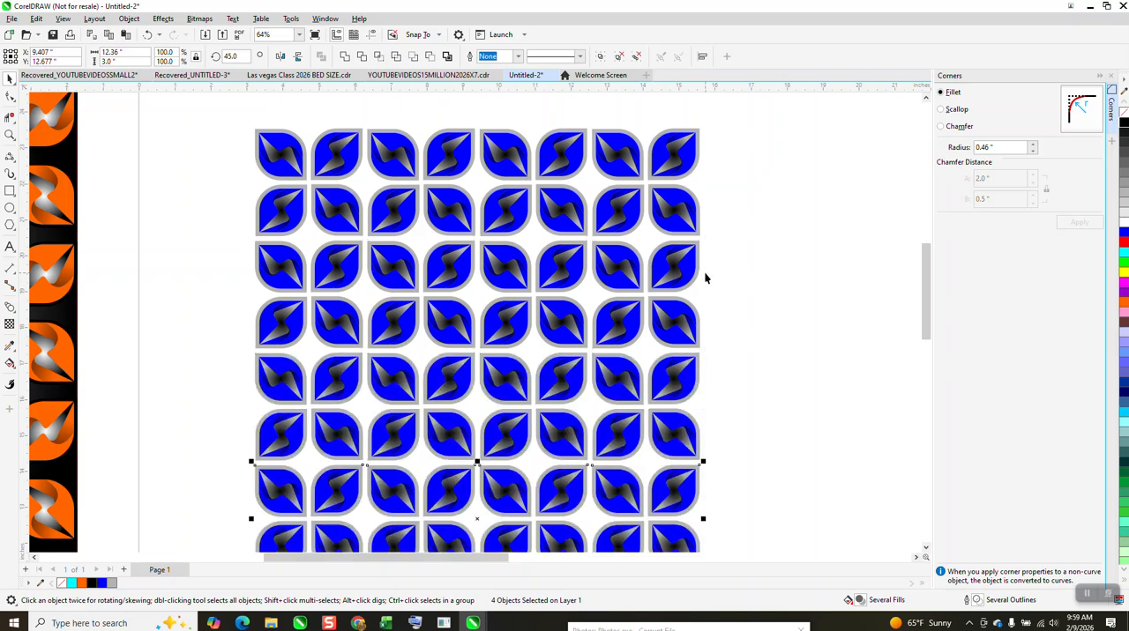
- Create a rectangle around the full extents of the leaf pattern and fill it with gray (R179 G179 B179)
scroll(576, 145, "down", 1)
left_click_drag(346, 128, 777, 474)
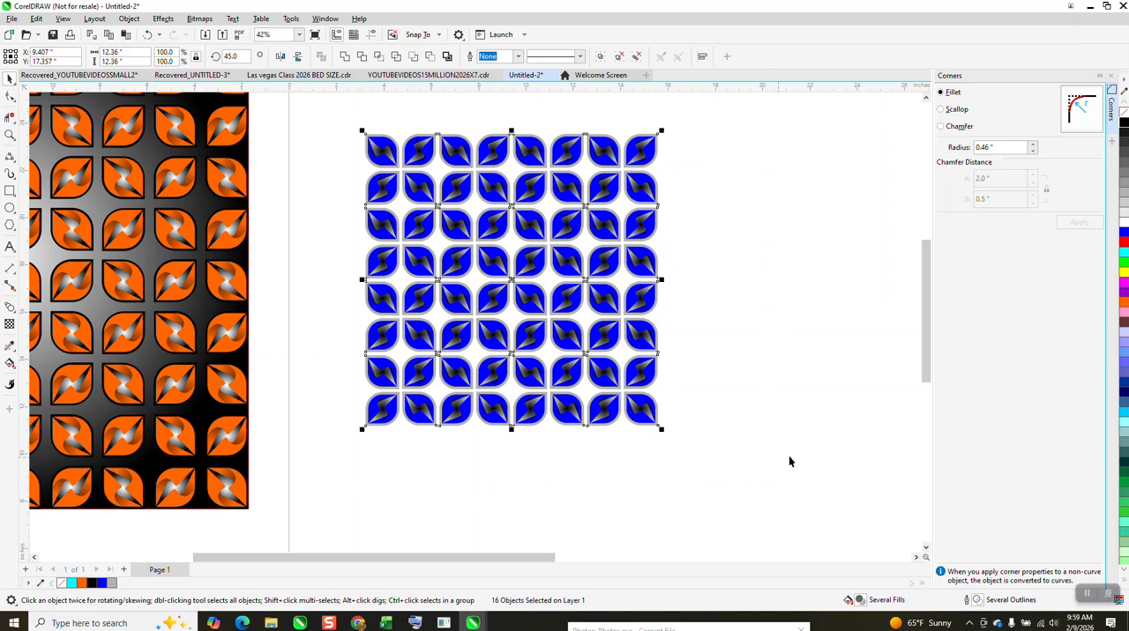
double_click(10, 191)
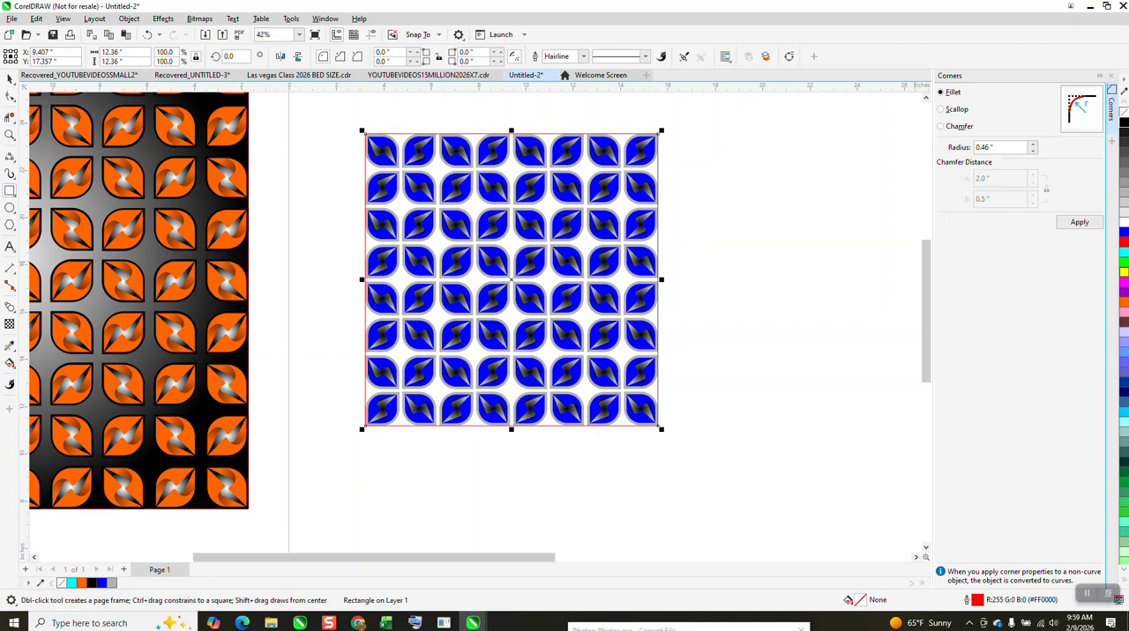
left_click(1124, 193)
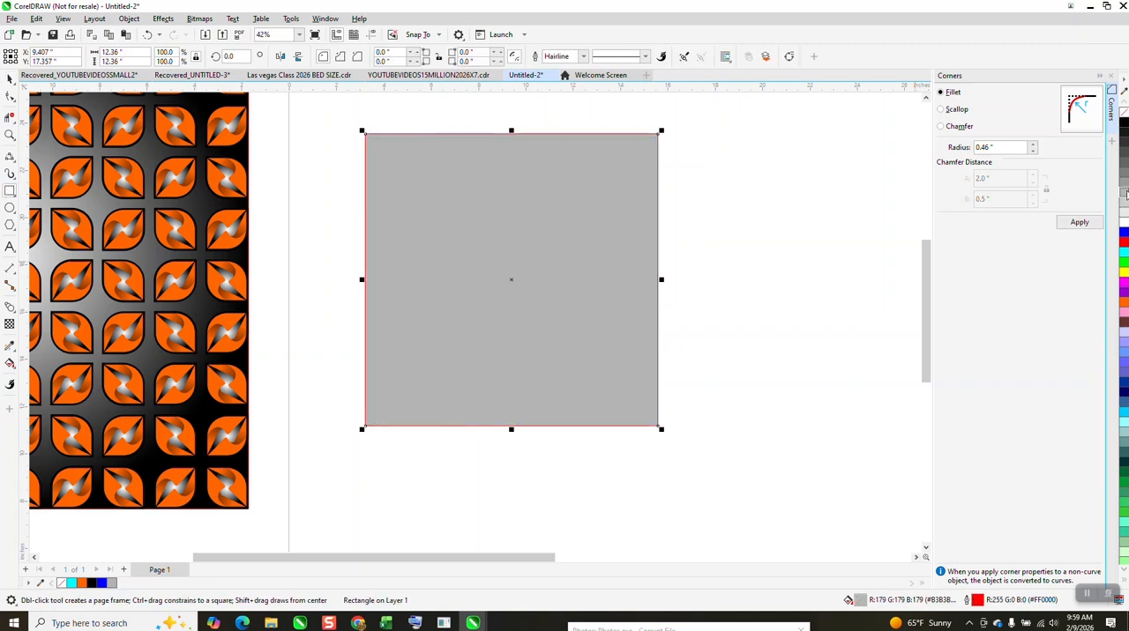
- Send the gray rectangle behind the leaf pattern and remove its outline
left_click(128, 18)
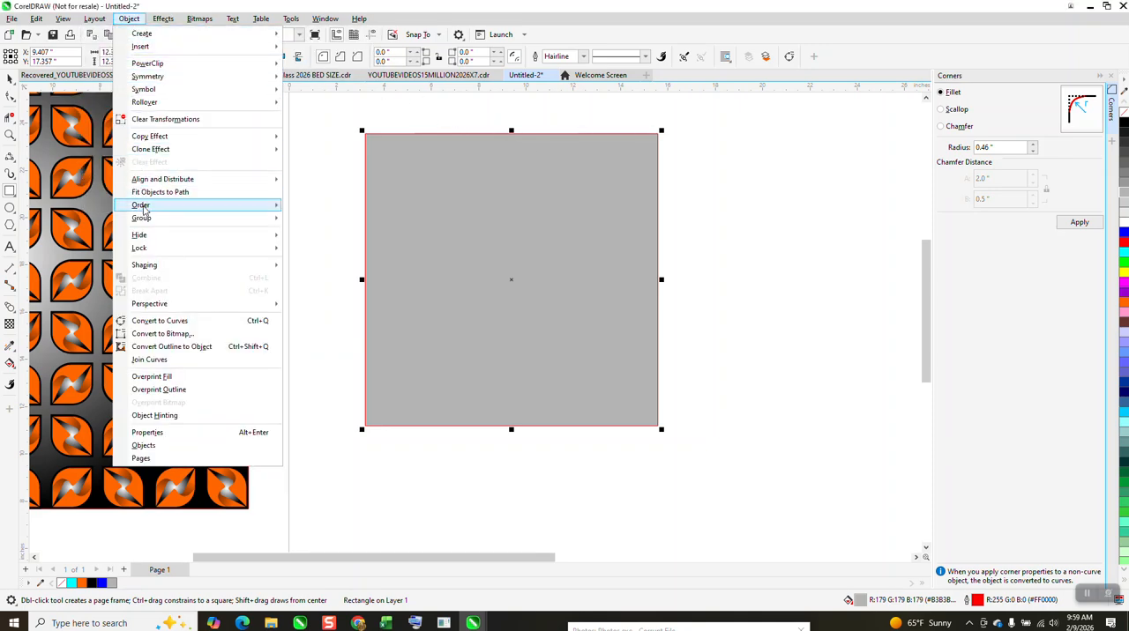
mouse_move(144, 205)
left_click(319, 221)
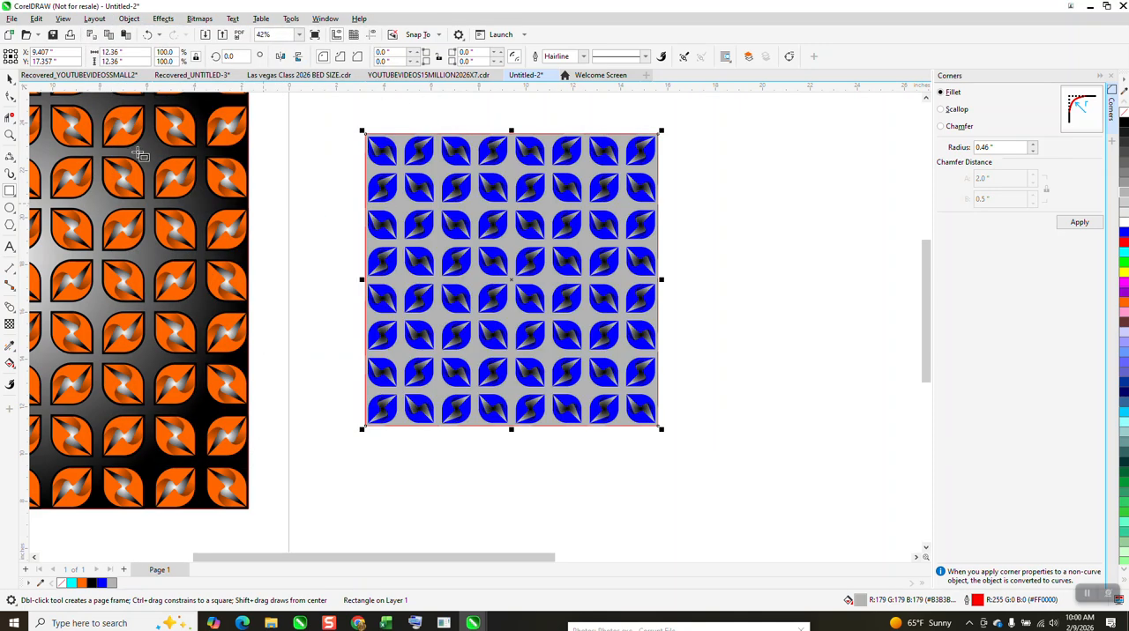
left_click(10, 79)
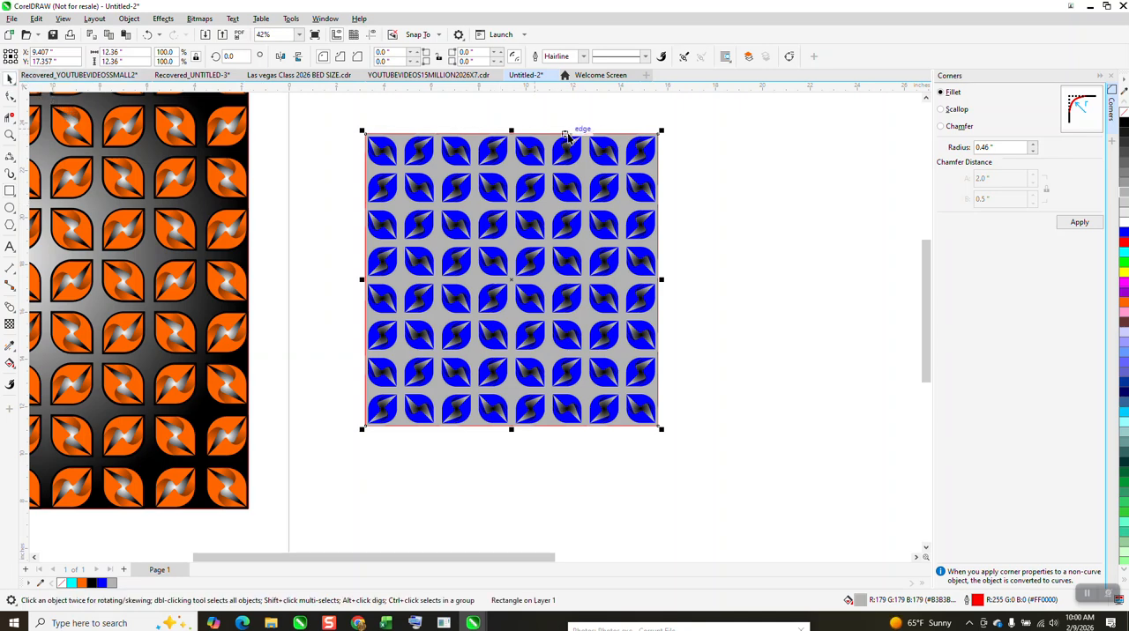
right_click(1123, 108)
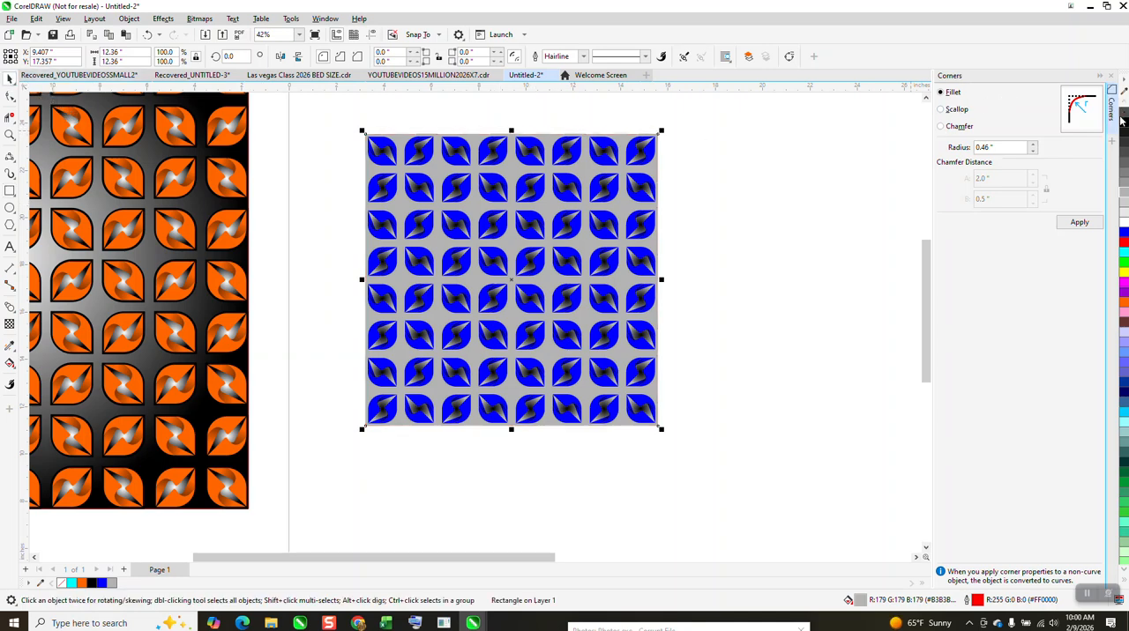
- Change the background rectangle's fill to red (R255 G0 B0)
left_click(682, 212)
left_click(552, 204)
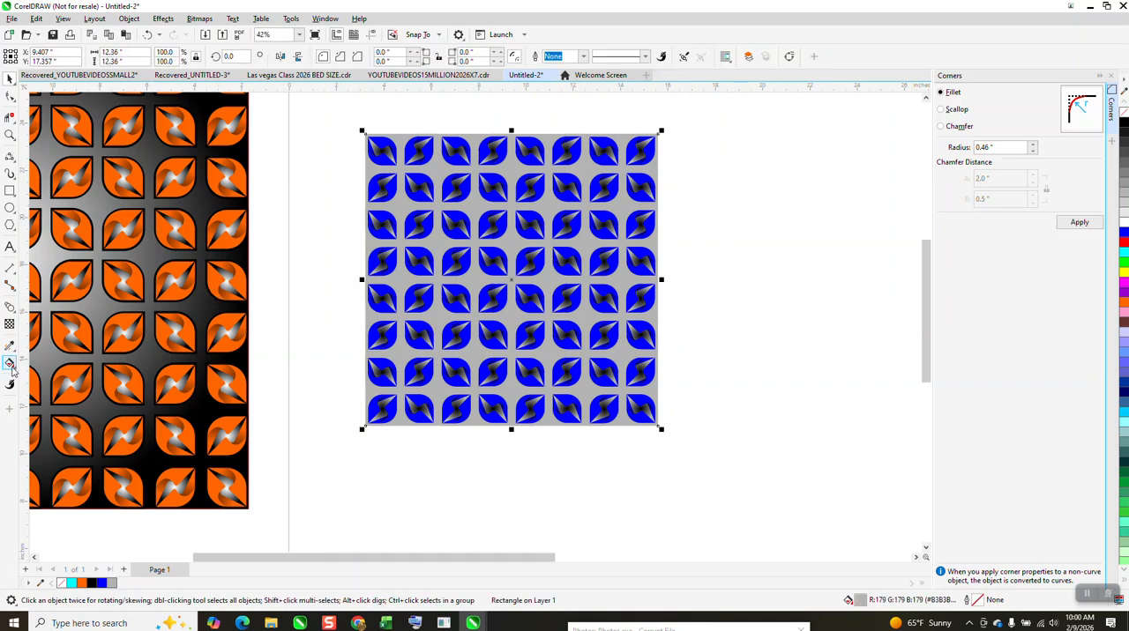
left_click(1123, 244)
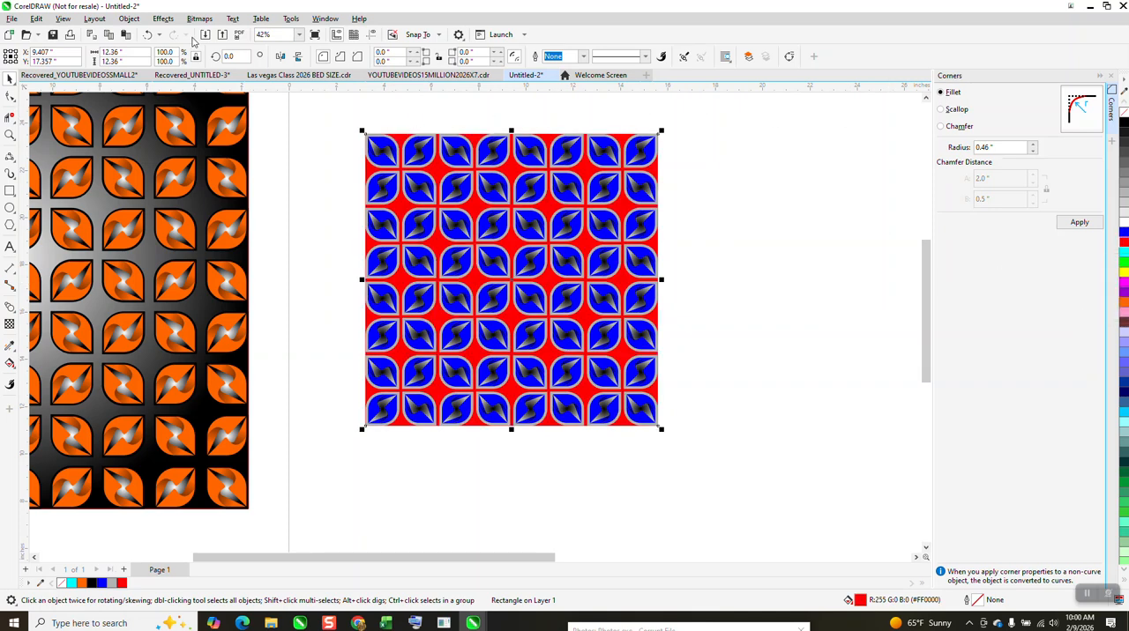
- Undo the background's red fill and give the gray rectangle an elliptical fountain fill from a white center to its gray outer edge
left_click(148, 34)
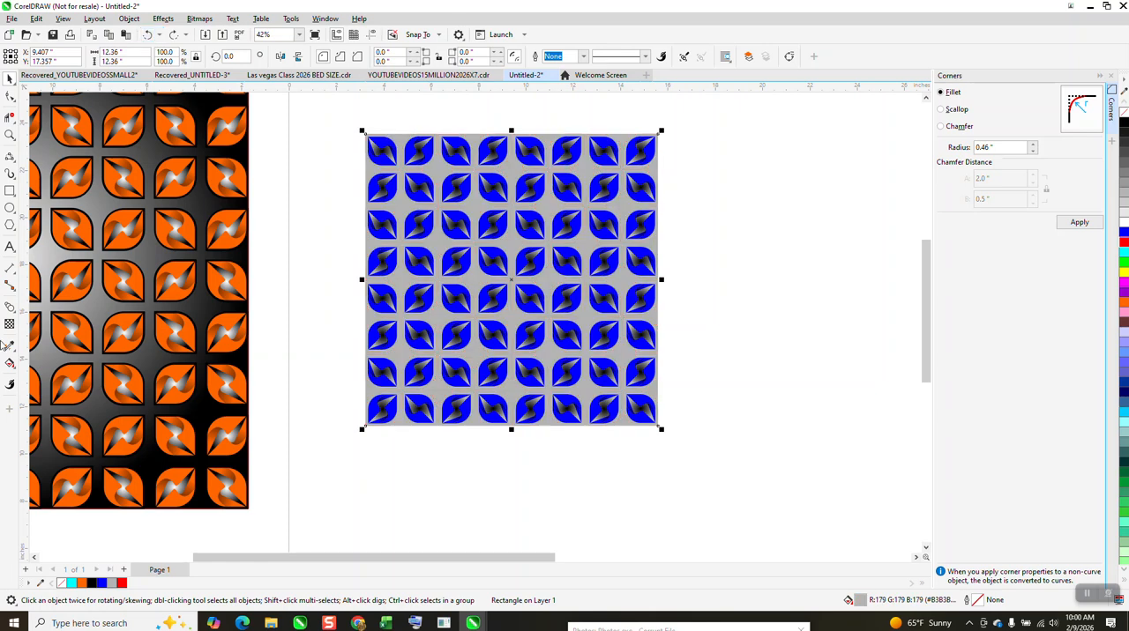
left_click(9, 362)
left_click(44, 363)
left_click_drag(471, 278, 561, 275)
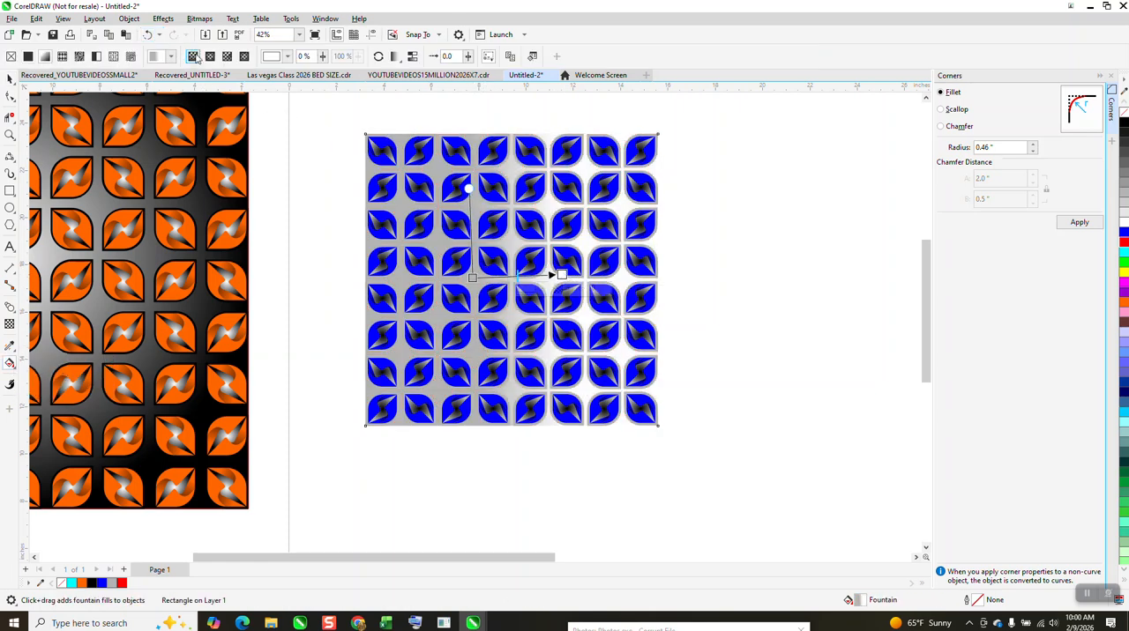
left_click(210, 56)
left_click_drag(516, 275, 648, 276)
left_click_drag(661, 274, 665, 278)
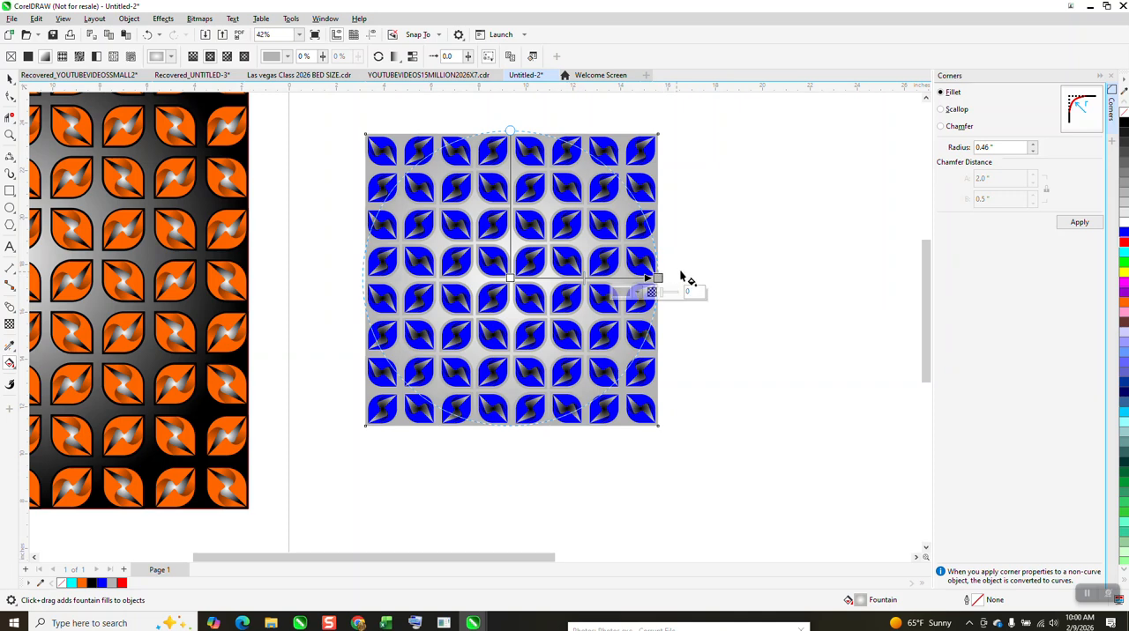
- Change the background fountain fill's center color to black and its outer color to white
left_click(9, 137)
left_click_drag(323, 161, 515, 266)
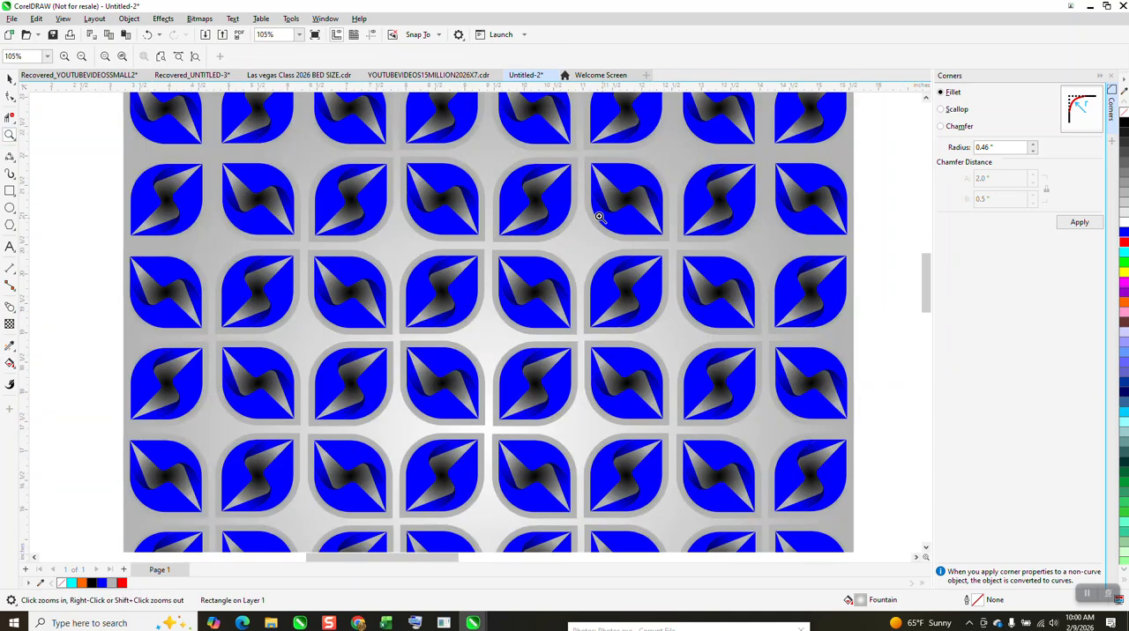
scroll(159, 170, "down", 2)
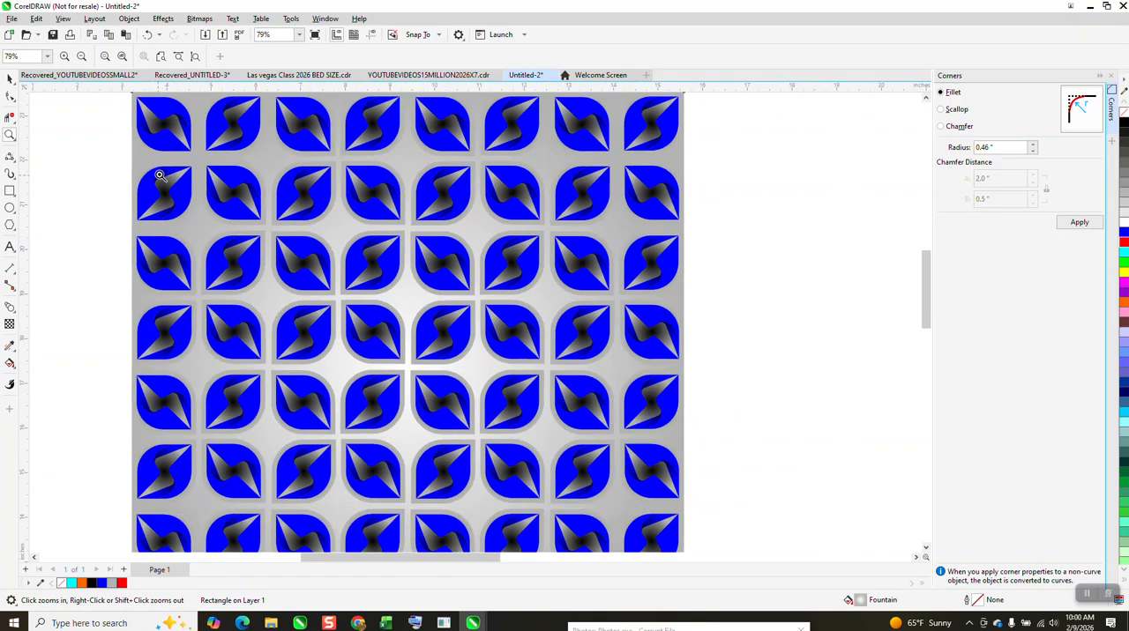
scroll(162, 170, "down", 1)
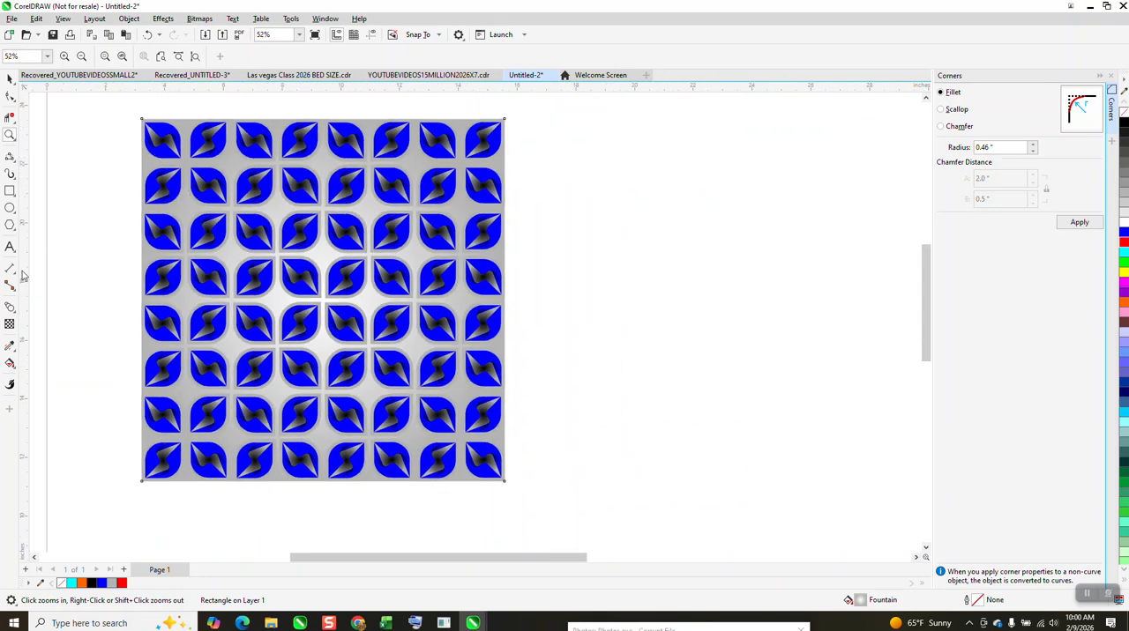
left_click(10, 362)
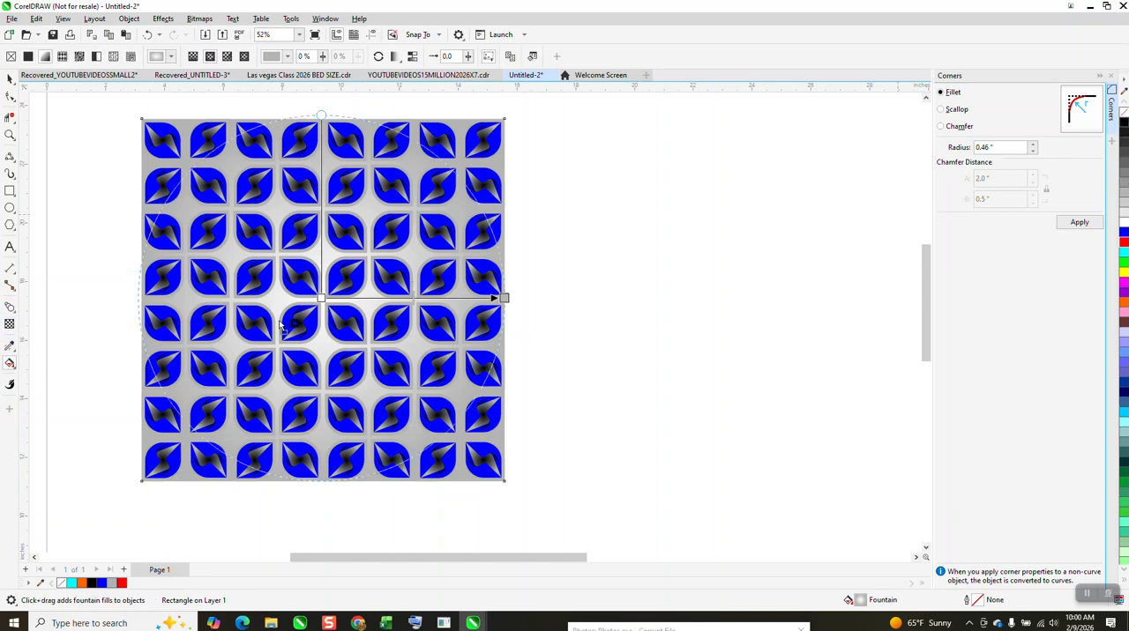
left_click_drag(321, 299, 322, 299)
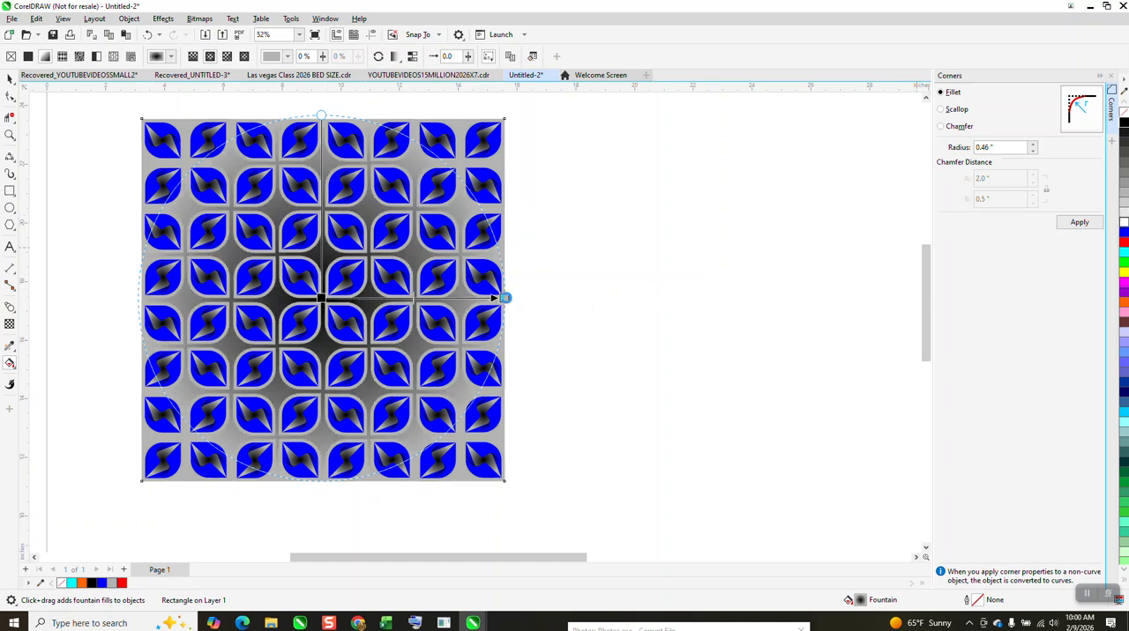
left_click_drag(505, 298, 504, 298)
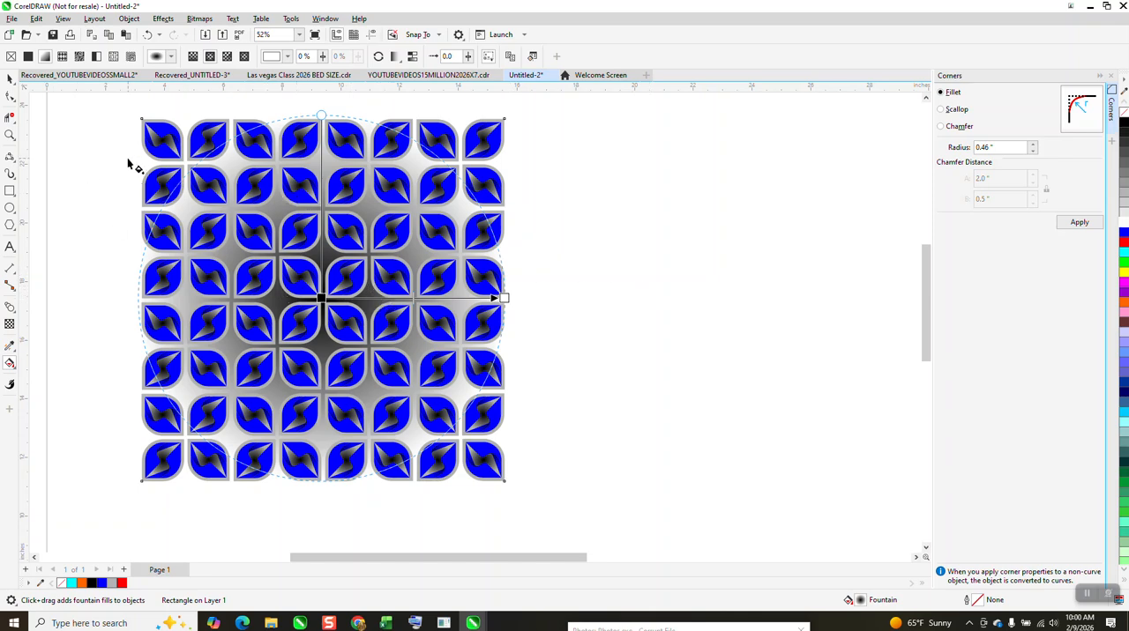
- Try a blue intermediate color in the background's fountain fill, shift it toward the black center, and remove it
left_click_drag(1125, 236, 322, 211)
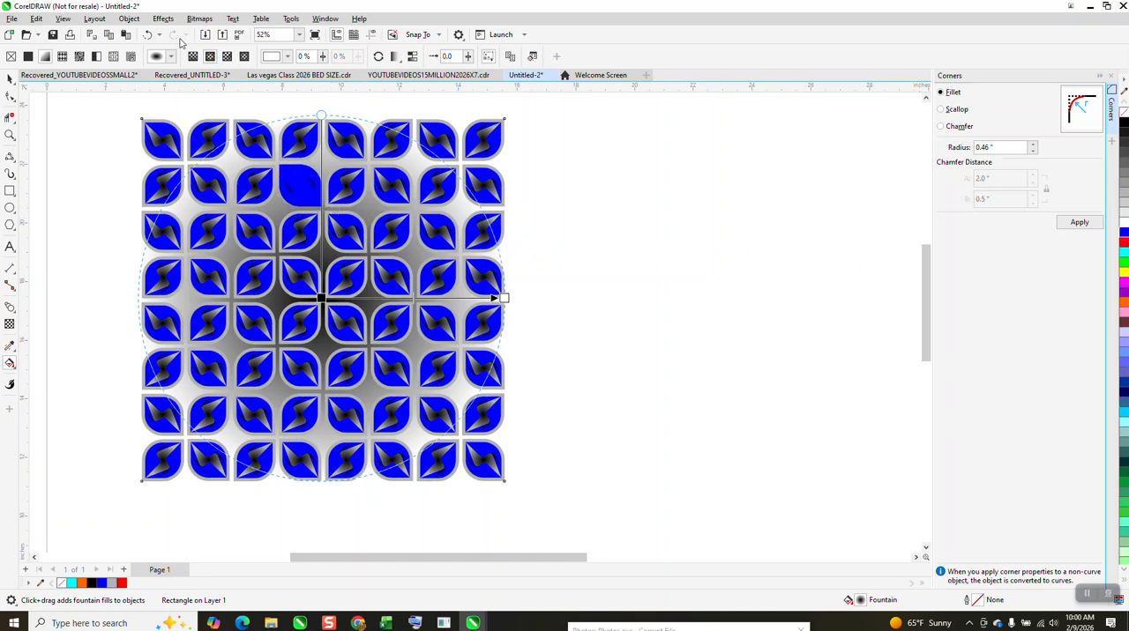
left_click(148, 35)
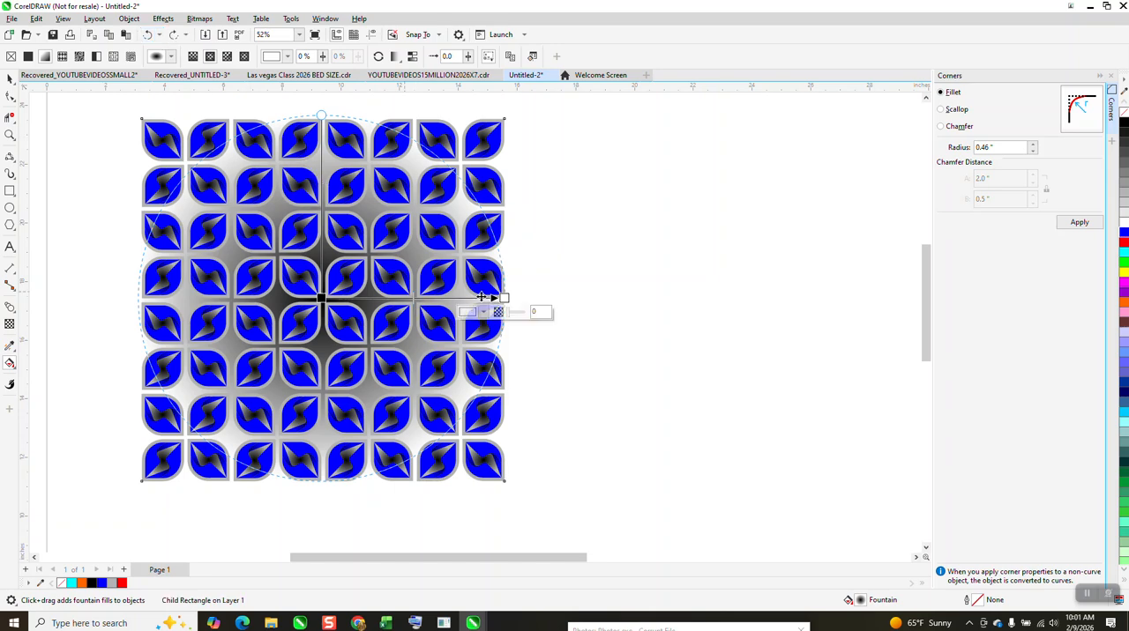
left_click_drag(1121, 233, 439, 300)
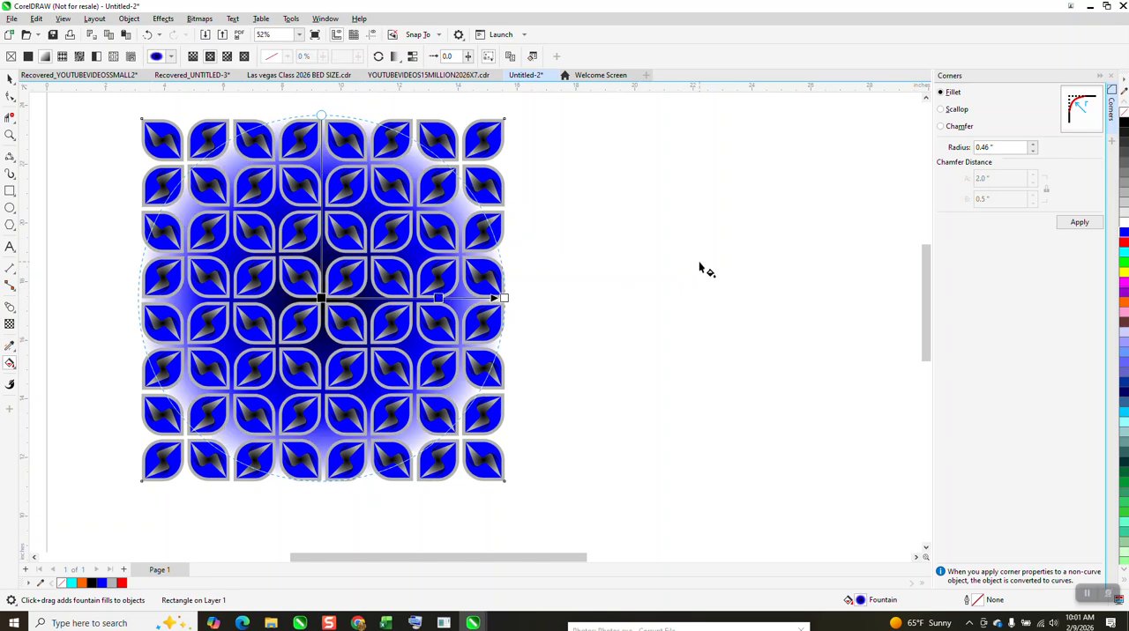
left_click_drag(443, 298, 381, 300)
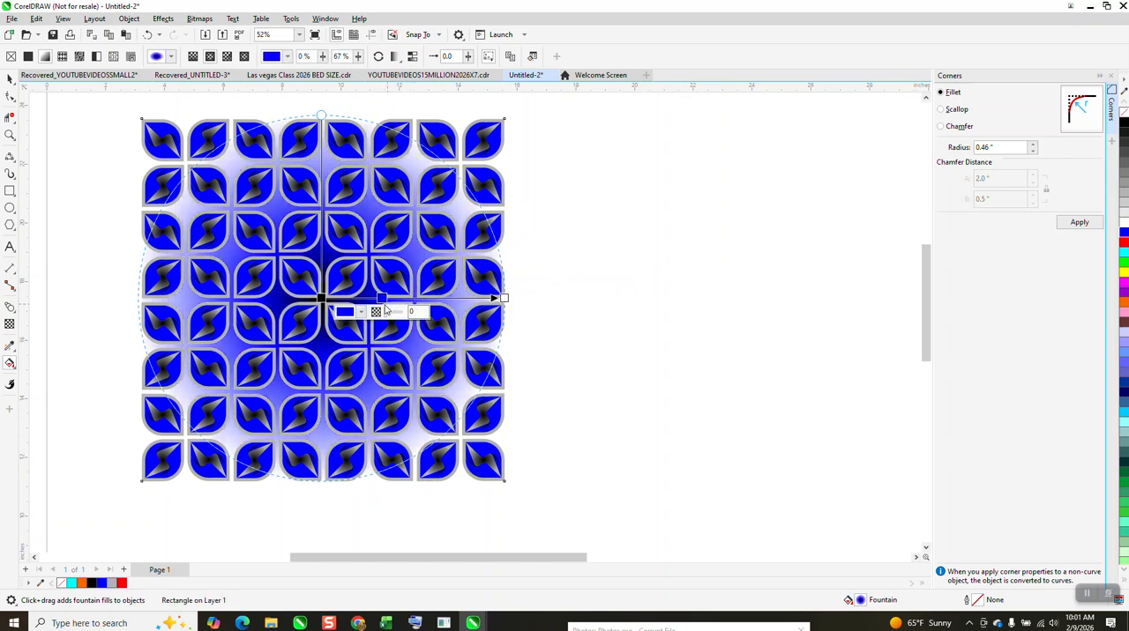
double_click(382, 298)
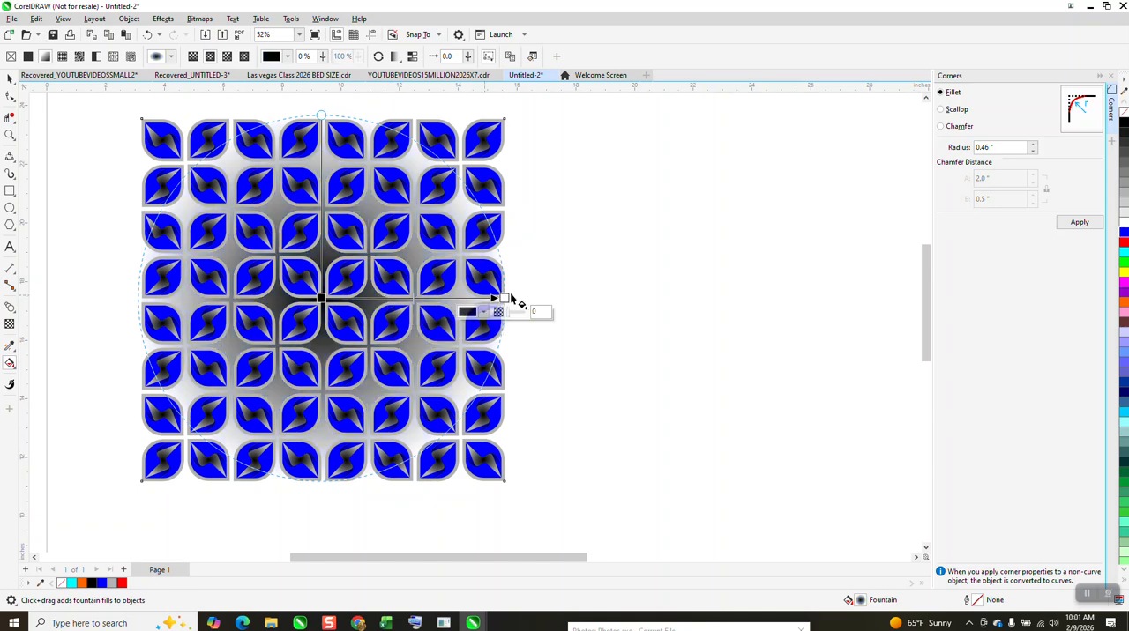
- Examine the leaf pattern up close against its black-to-white fountain-filled background
left_click(10, 135)
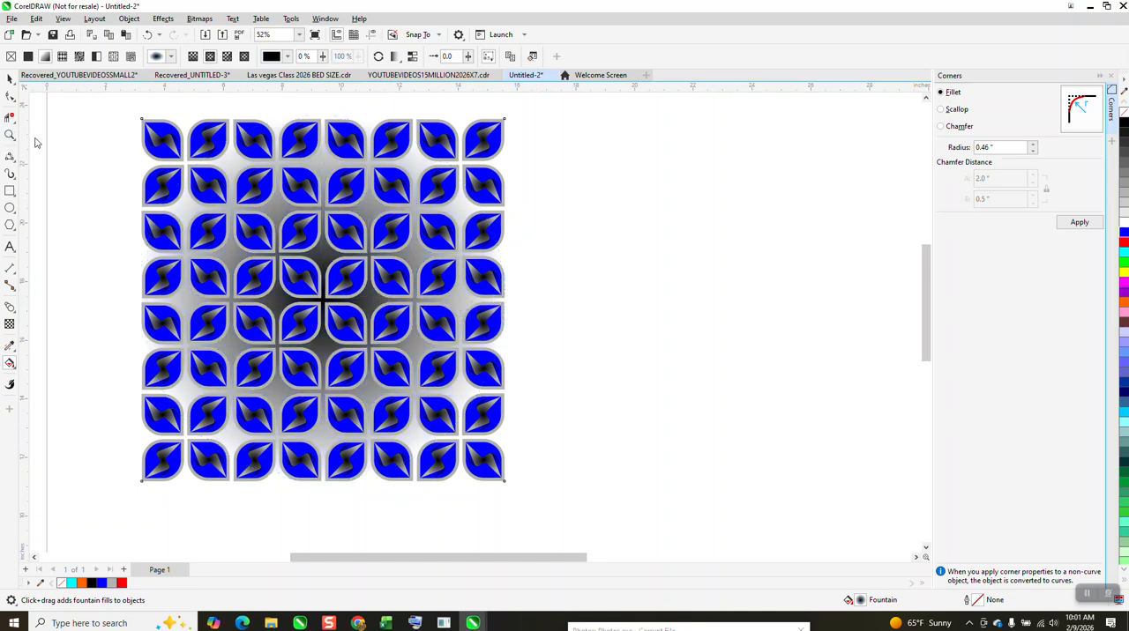
left_click_drag(115, 117, 650, 501)
left_click_drag(229, 166, 660, 358)
scroll(591, 310, "down", 2)
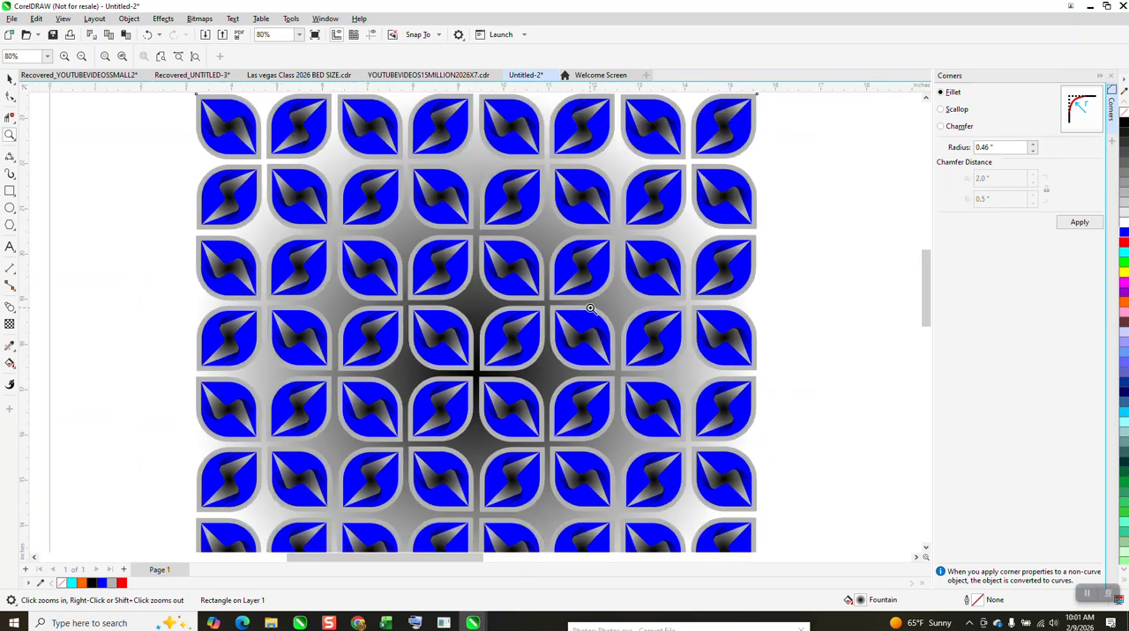
scroll(591, 307, "down", 1)
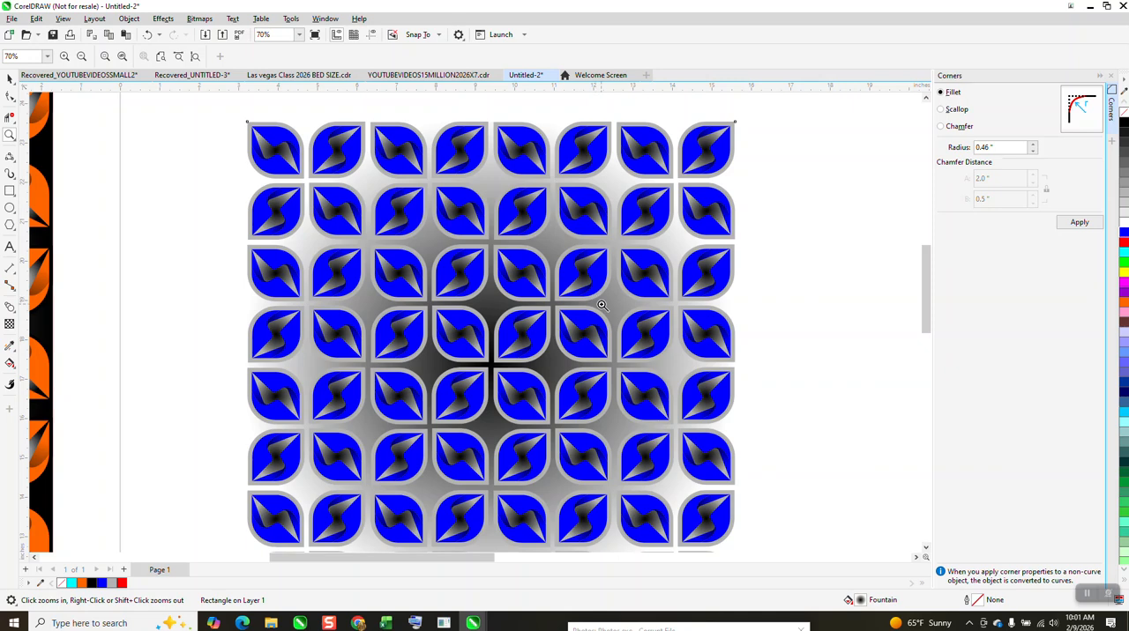